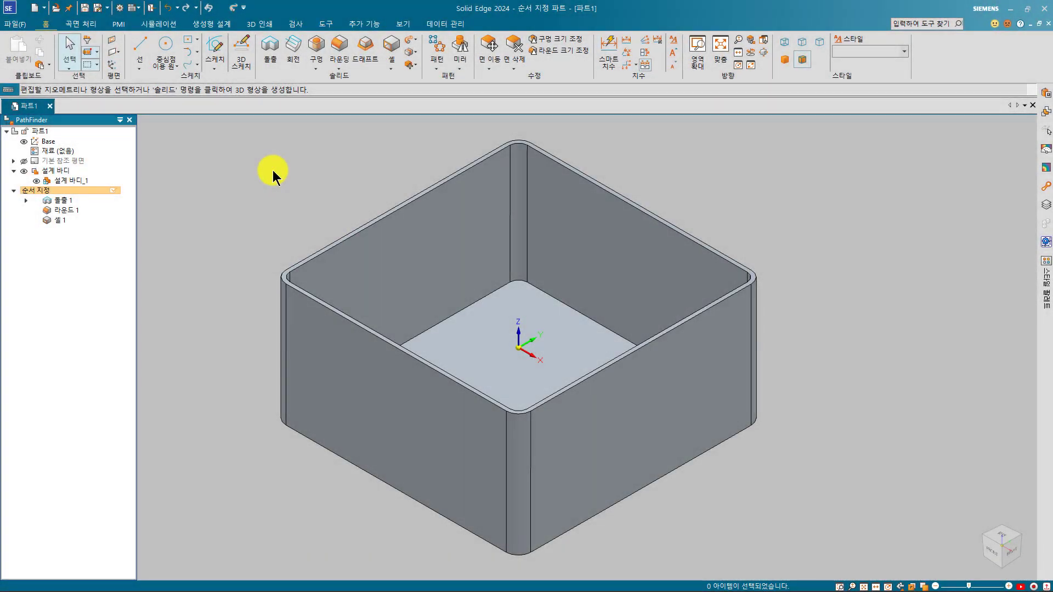
Step: Roll the model back to the base extrusion and display its driving dimensions for review
{"action": "left_click", "coordinate": [57, 200]}
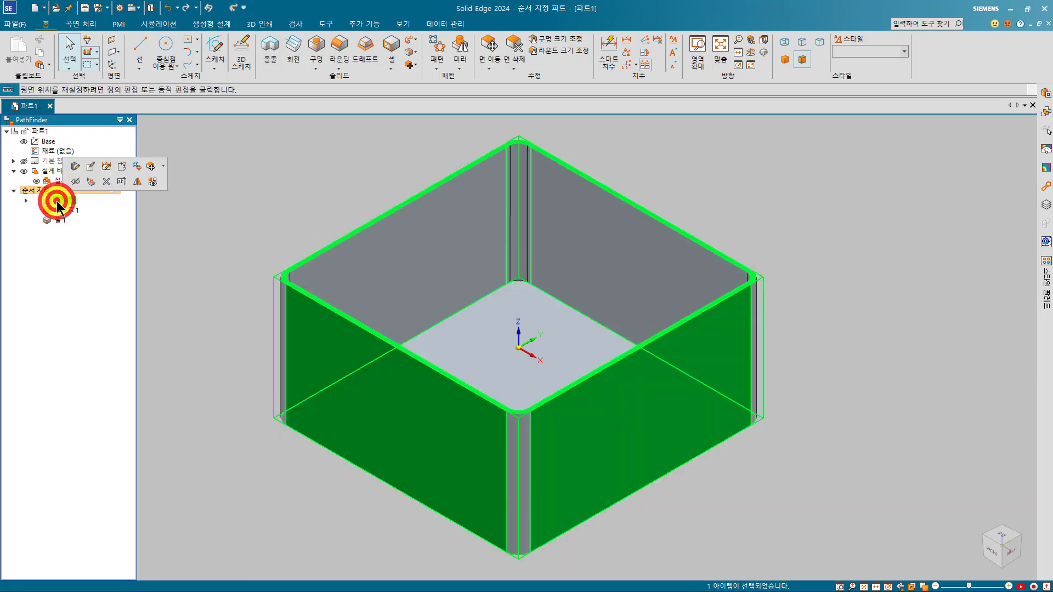
{"action": "left_click", "coordinate": [121, 167]}
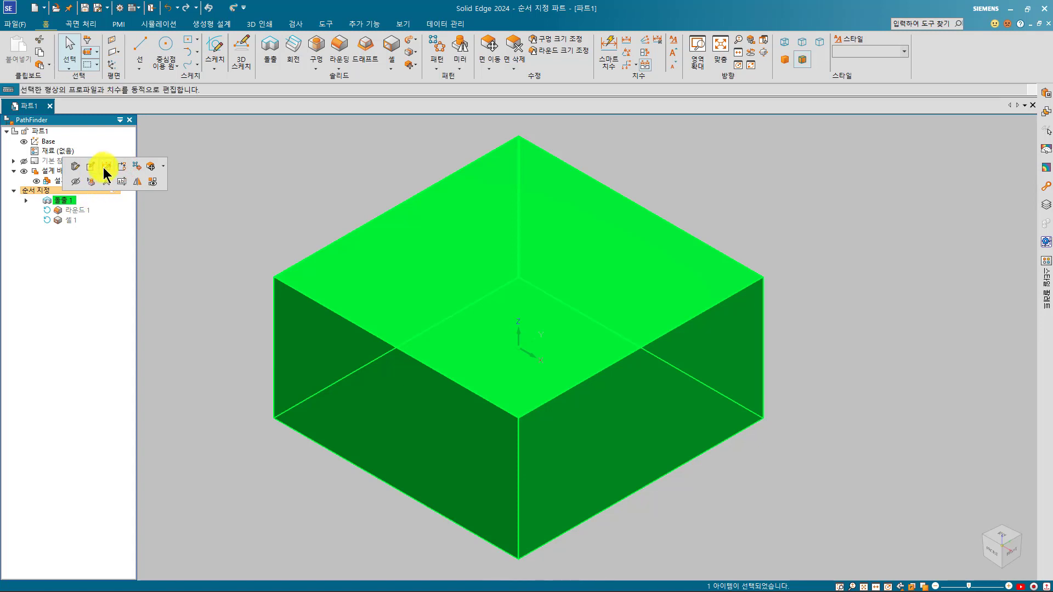
{"action": "left_click", "coordinate": [106, 167]}
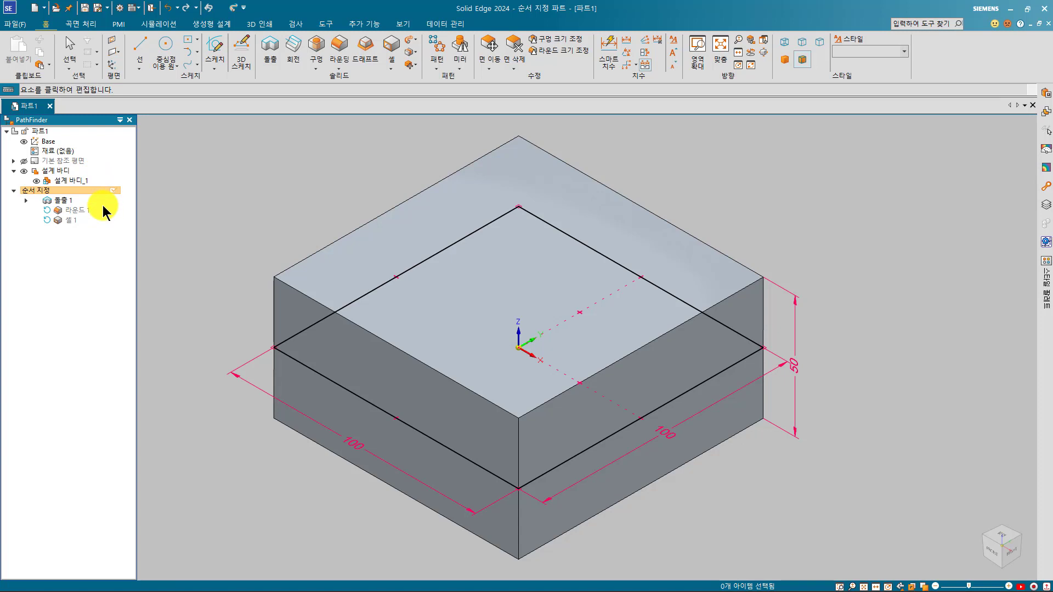
{"action": "key", "text": "Escape"}
{"action": "key", "text": "Escape"}
Step: Roll the model forward to the corner round feature and display its radius dimension
{"action": "right_click", "coordinate": [79, 212]}
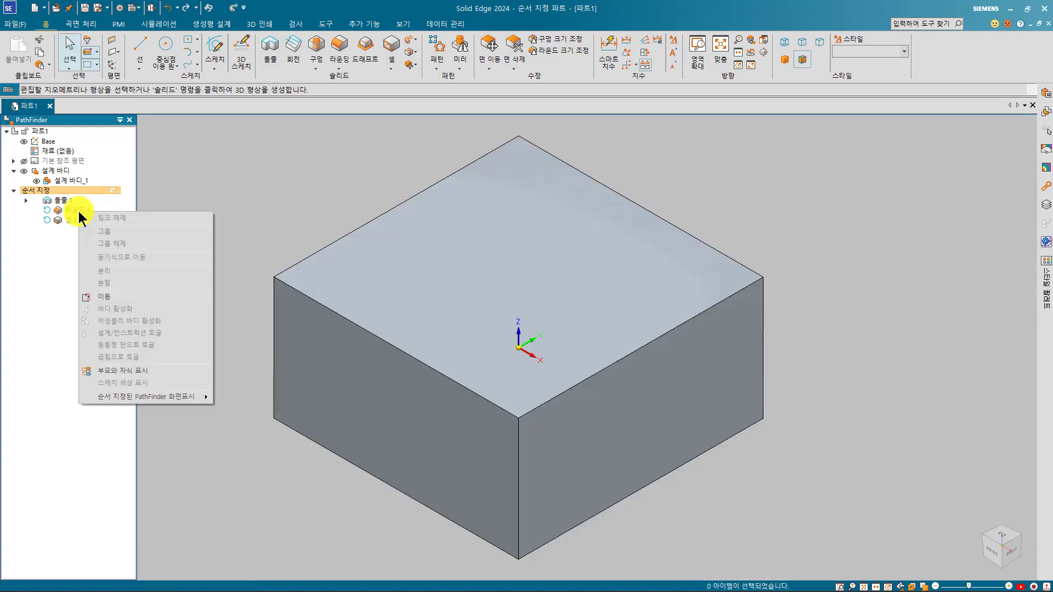
{"action": "left_click", "coordinate": [88, 301]}
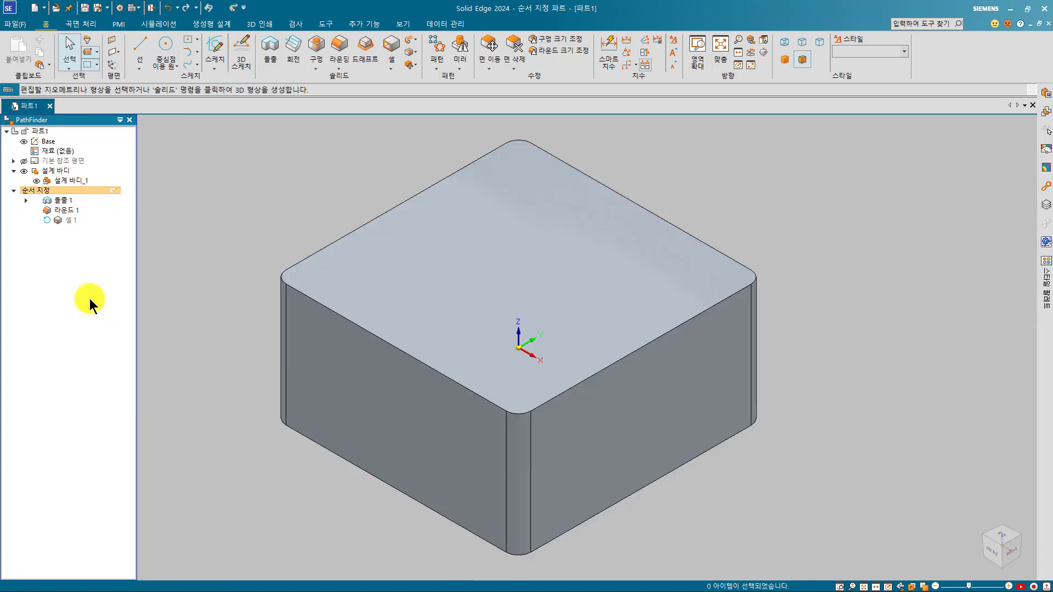
{"action": "left_click", "coordinate": [71, 210]}
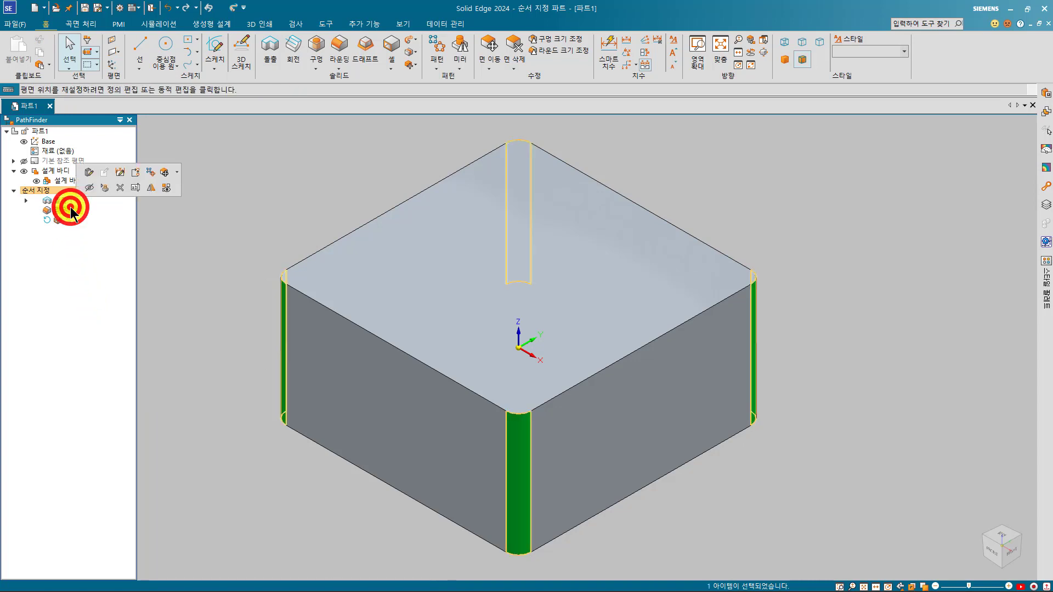
{"action": "left_click", "coordinate": [114, 172]}
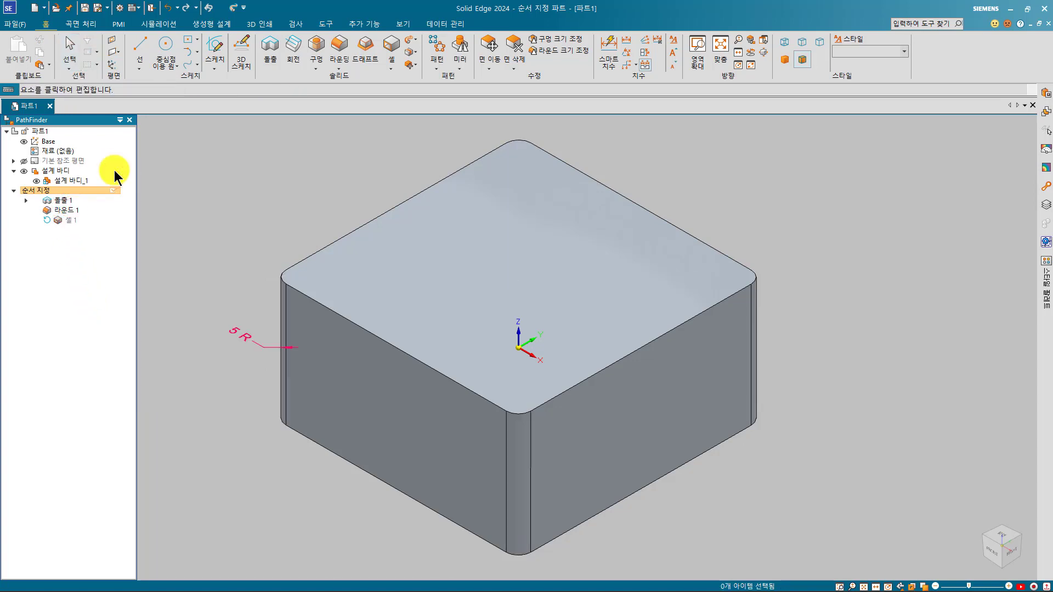
Step: Roll the model forward to the shell feature and display its wall thickness dimension
{"action": "left_click", "coordinate": [70, 219]}
{"action": "right_click", "coordinate": [70, 220]}
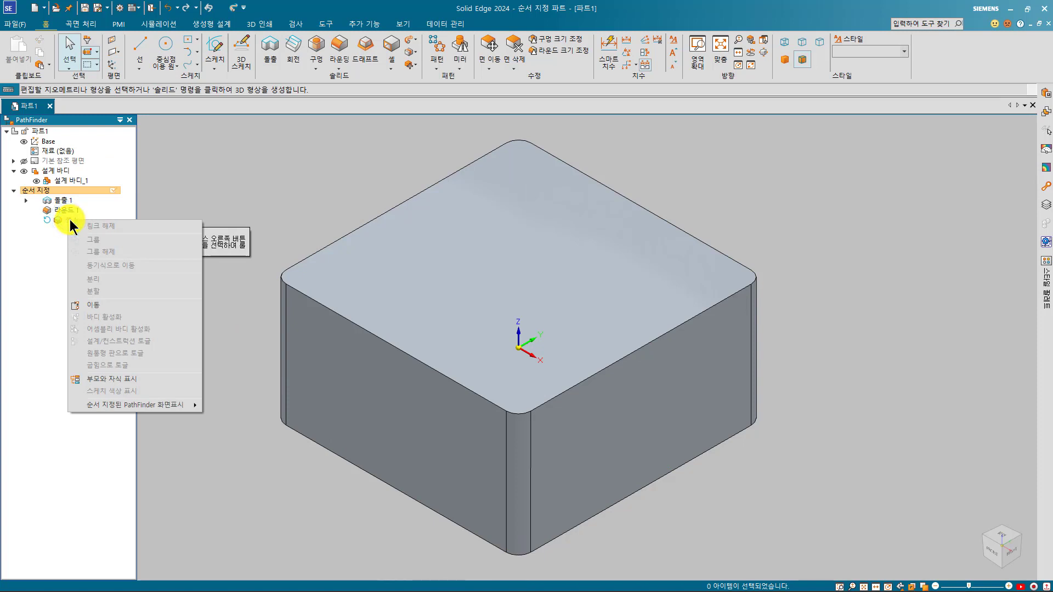
{"action": "left_click", "coordinate": [85, 304]}
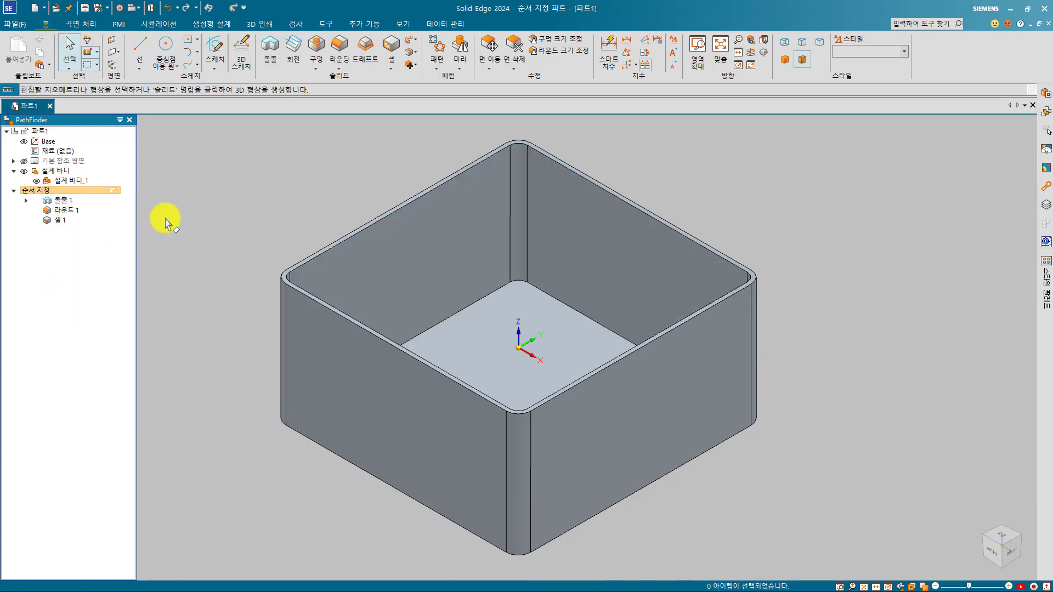
{"action": "left_click", "coordinate": [184, 200]}
{"action": "left_click", "coordinate": [65, 219]}
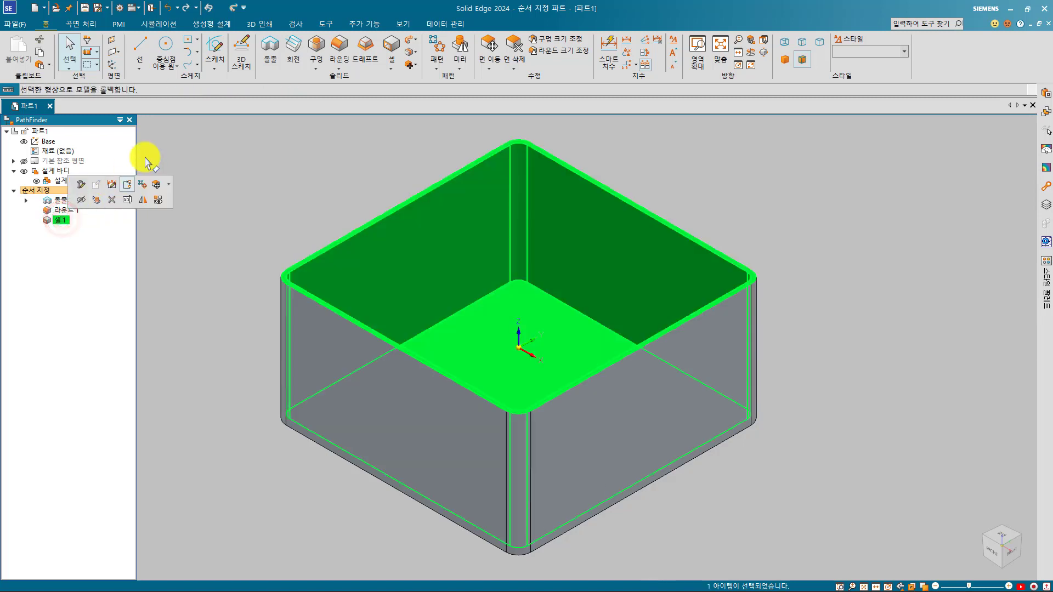
{"action": "left_click", "coordinate": [113, 184]}
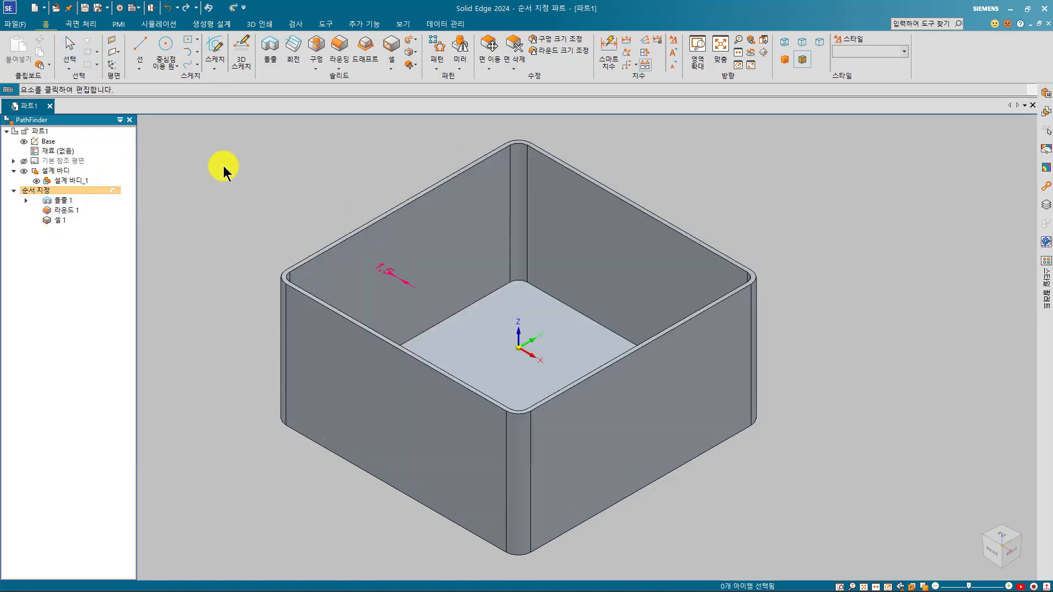
{"action": "left_click", "coordinate": [223, 166]}
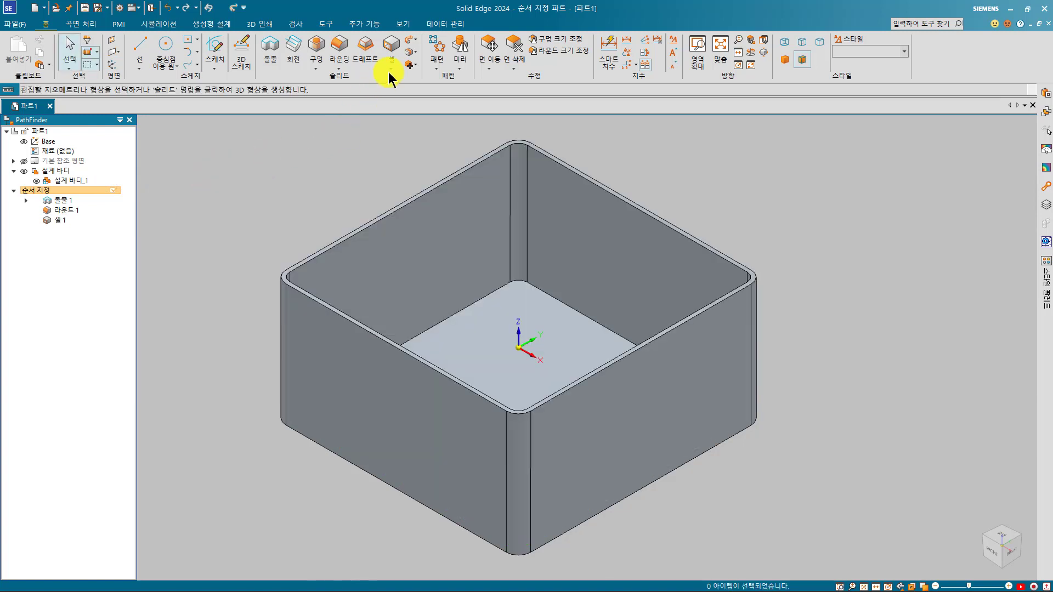
Step: Start a Rib and place its sketch plane parallel to the box's inner -X wall, through an edge midpoint
{"action": "left_click", "coordinate": [391, 67]}
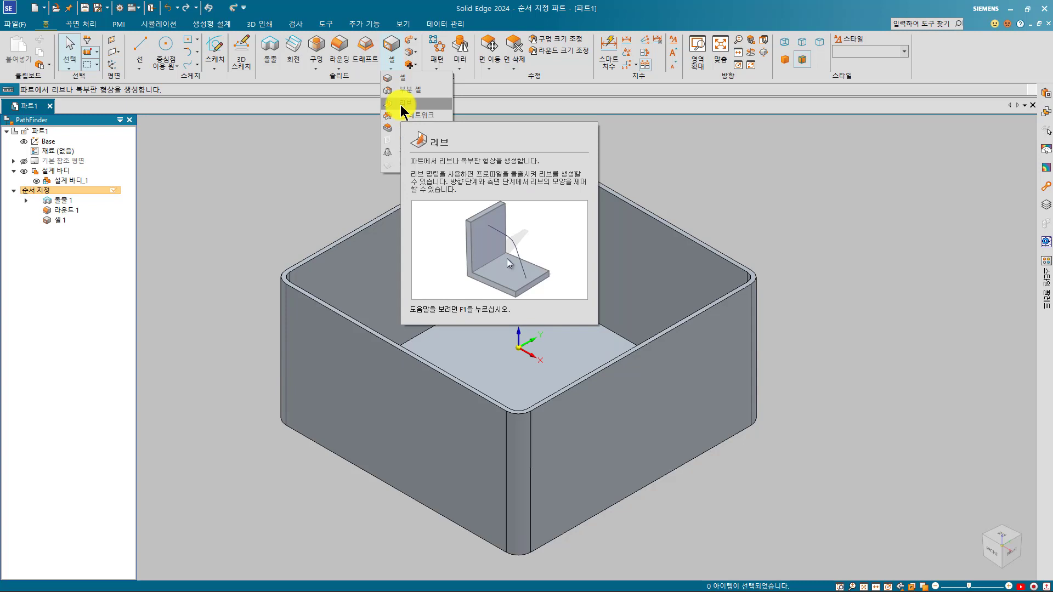
{"action": "left_click", "coordinate": [402, 104]}
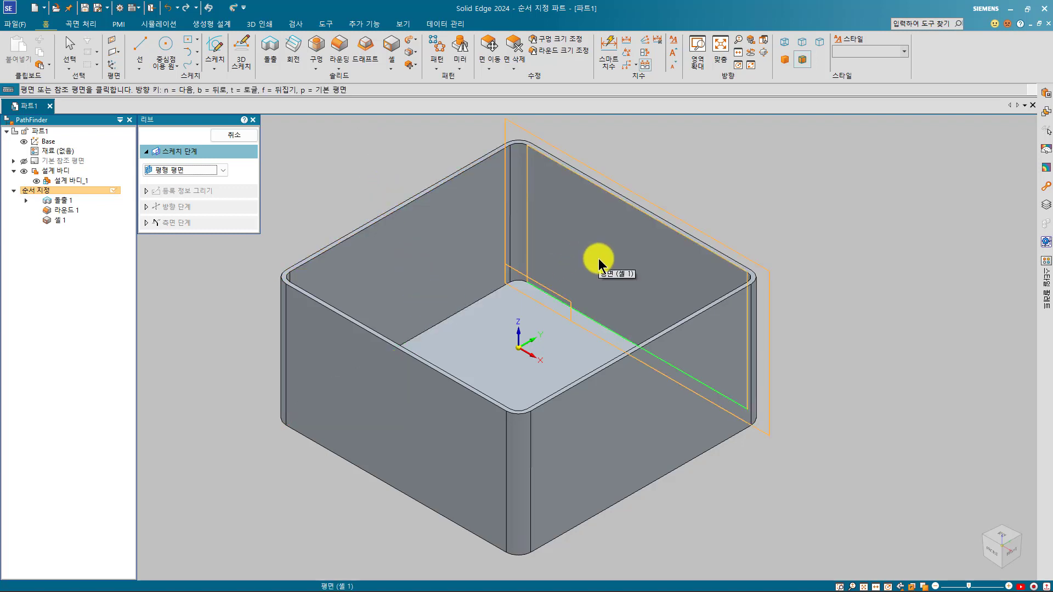
{"action": "mouse_move", "coordinate": [592, 267]}
{"action": "left_mouse_down"}
{"action": "mouse_move", "coordinate": [555, 329]}
{"action": "mouse_move", "coordinate": [591, 322]}
{"action": "mouse_move", "coordinate": [595, 269]}
{"action": "left_mouse_up"}
{"action": "key", "text": "Escape"}
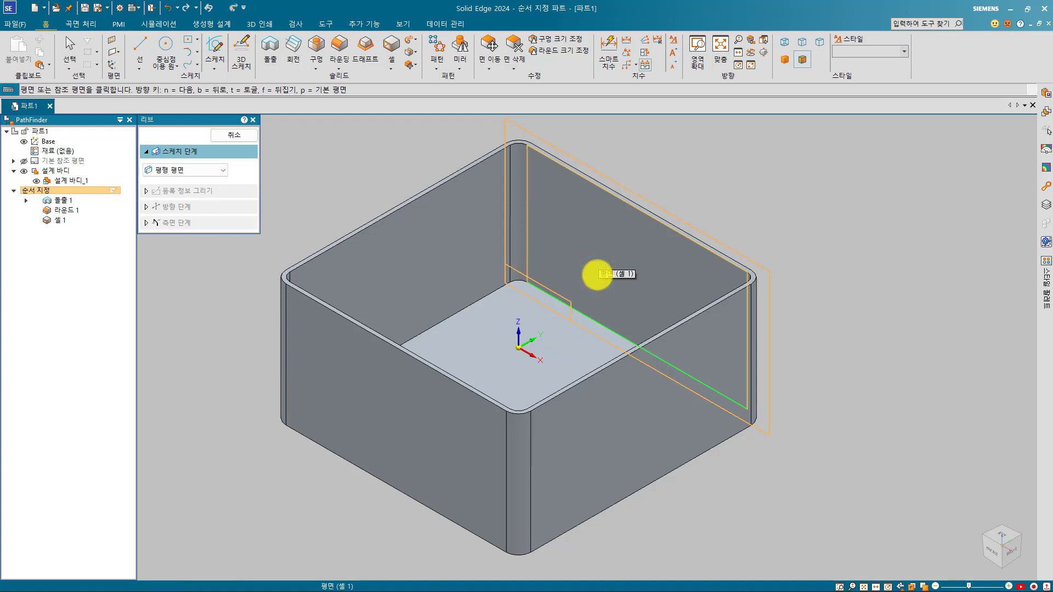
{"action": "left_click", "coordinate": [488, 267]}
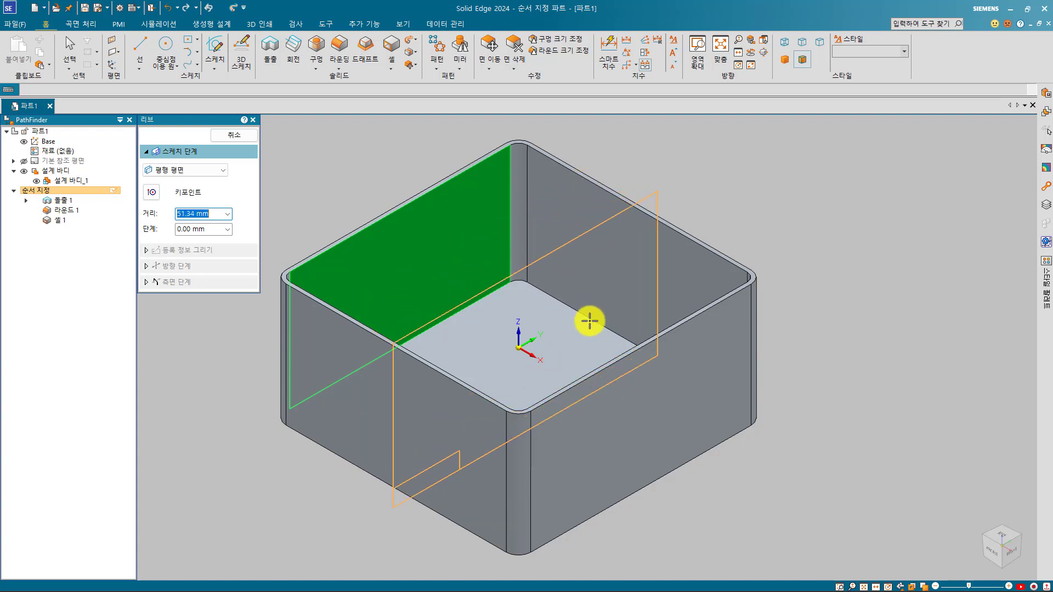
{"action": "left_click", "coordinate": [146, 192]}
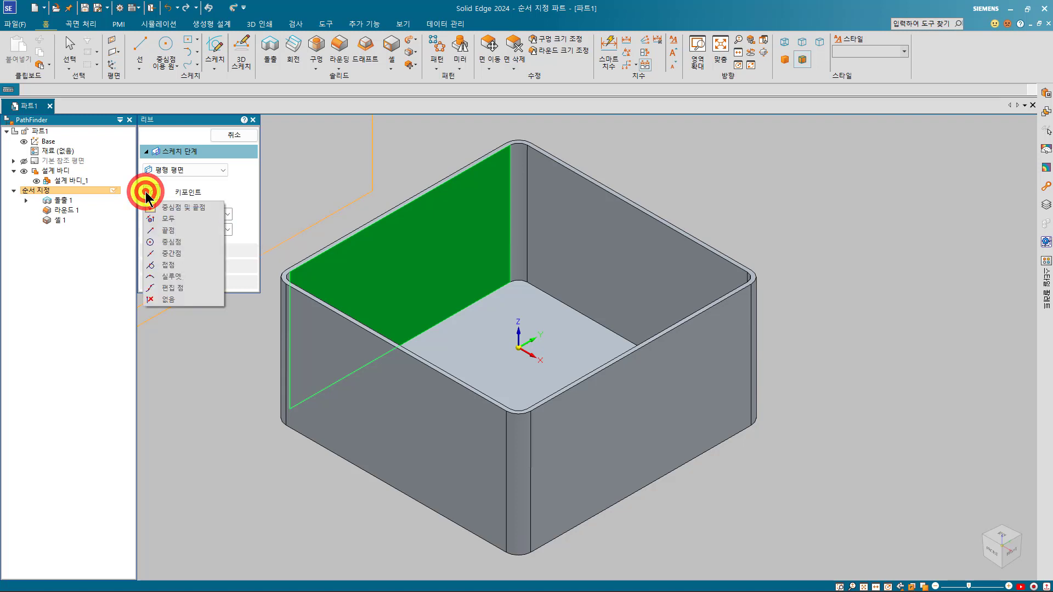
{"action": "left_click", "coordinate": [170, 254]}
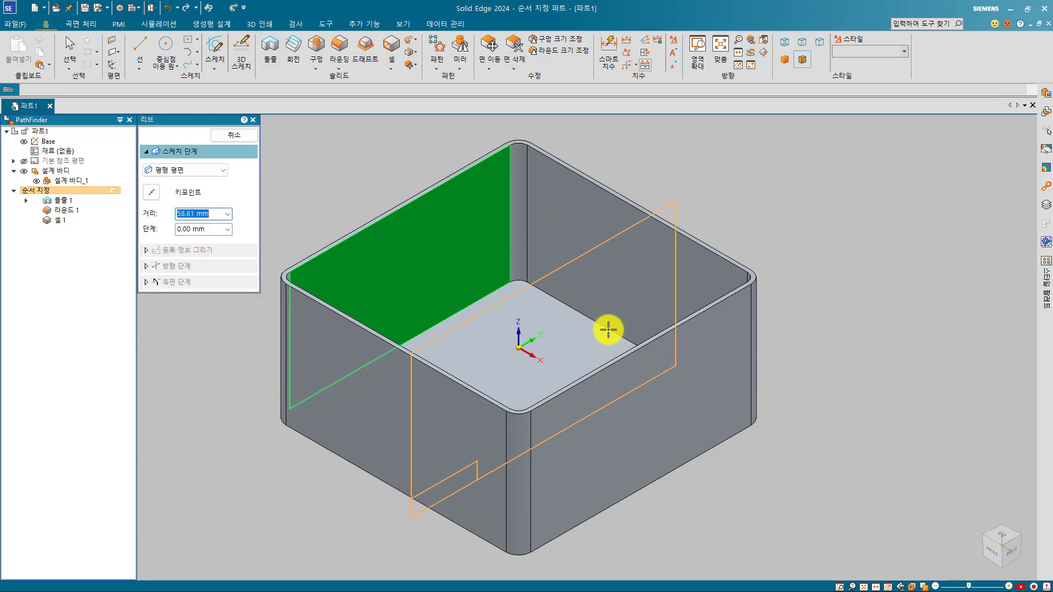
{"action": "middle_click_drag", "start_coordinate": [619, 339], "coordinate": [566, 338]}
{"action": "left_click", "coordinate": [566, 339]}
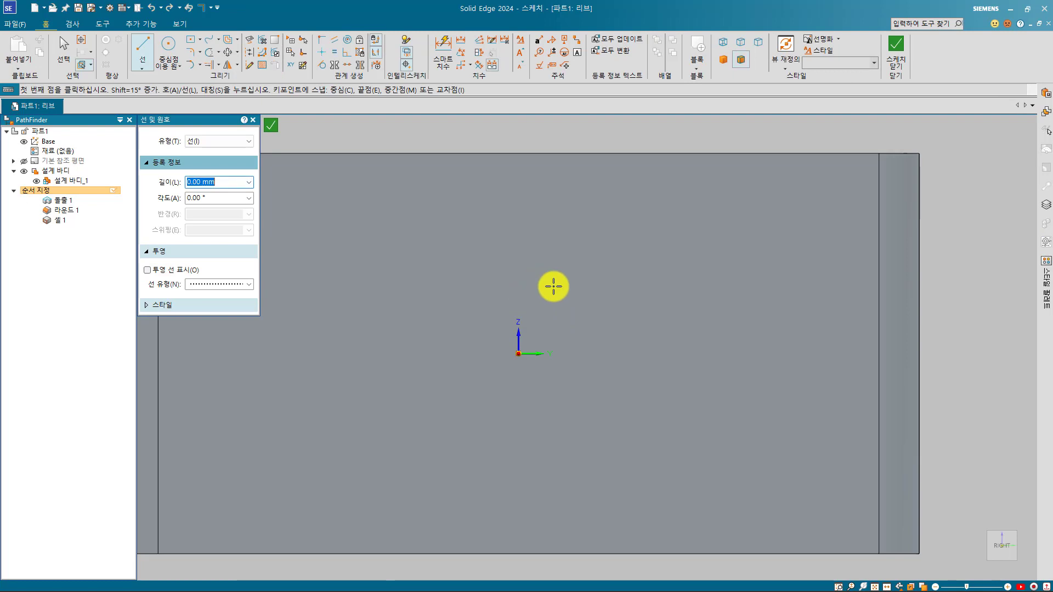
Step: In wireframe display, sketch an open three-segment rib profile about 15.6 mm wide and 19.8 mm high from inner floor to +Y wall, then restore shading
{"action": "left_click", "coordinate": [723, 45]}
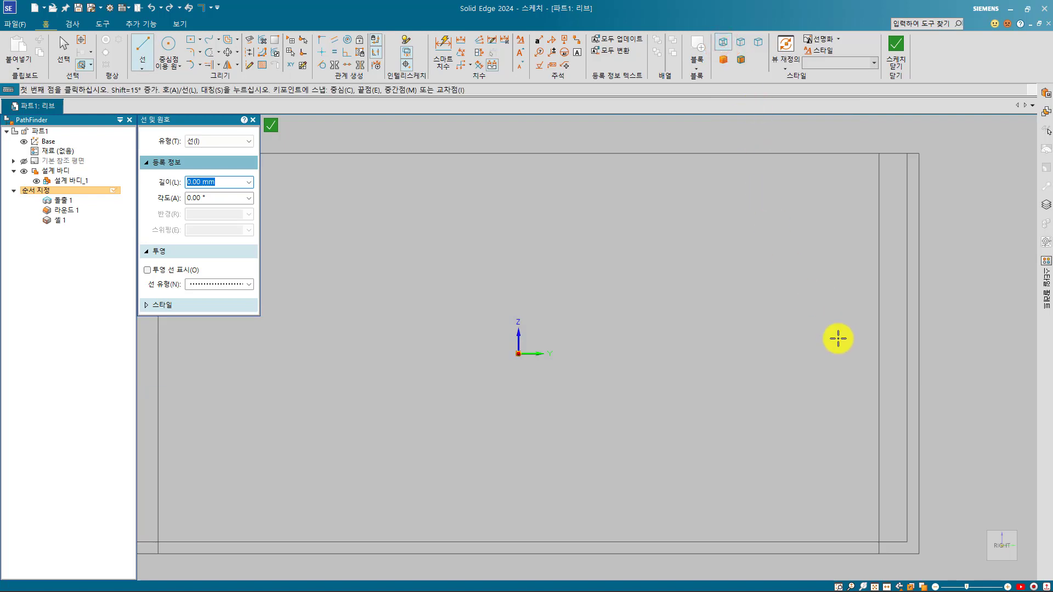
{"action": "left_click", "coordinate": [783, 542]}
{"action": "left_click", "coordinate": [784, 436]}
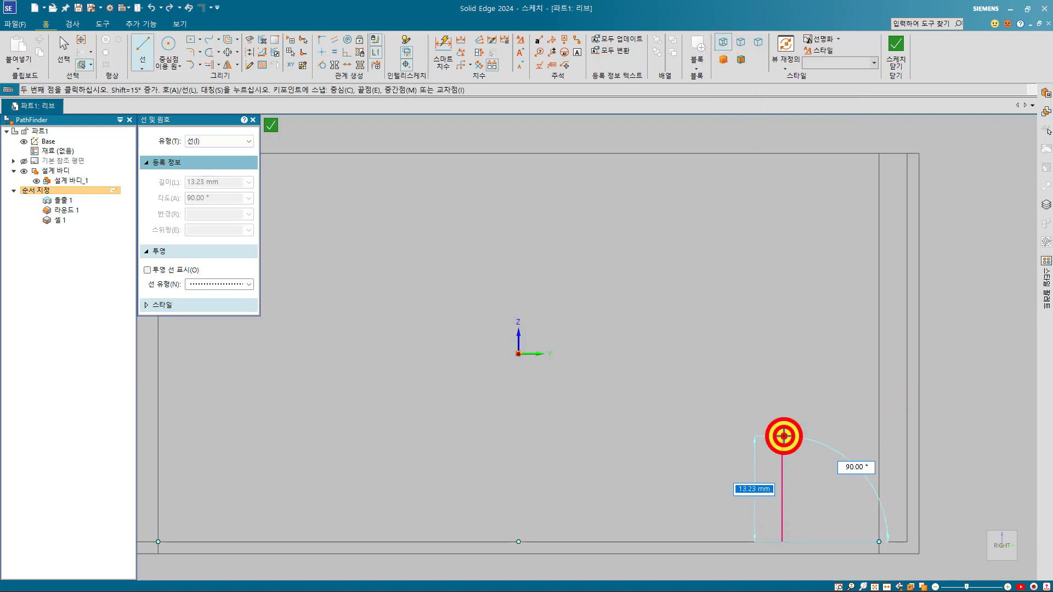
{"action": "left_click", "coordinate": [838, 383]}
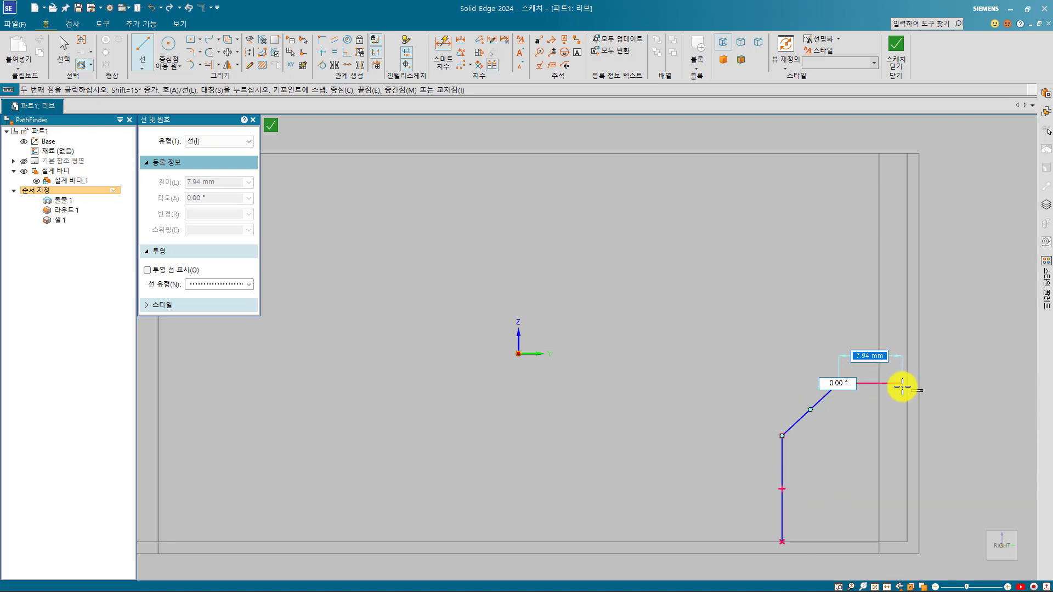
{"action": "left_click", "coordinate": [906, 384]}
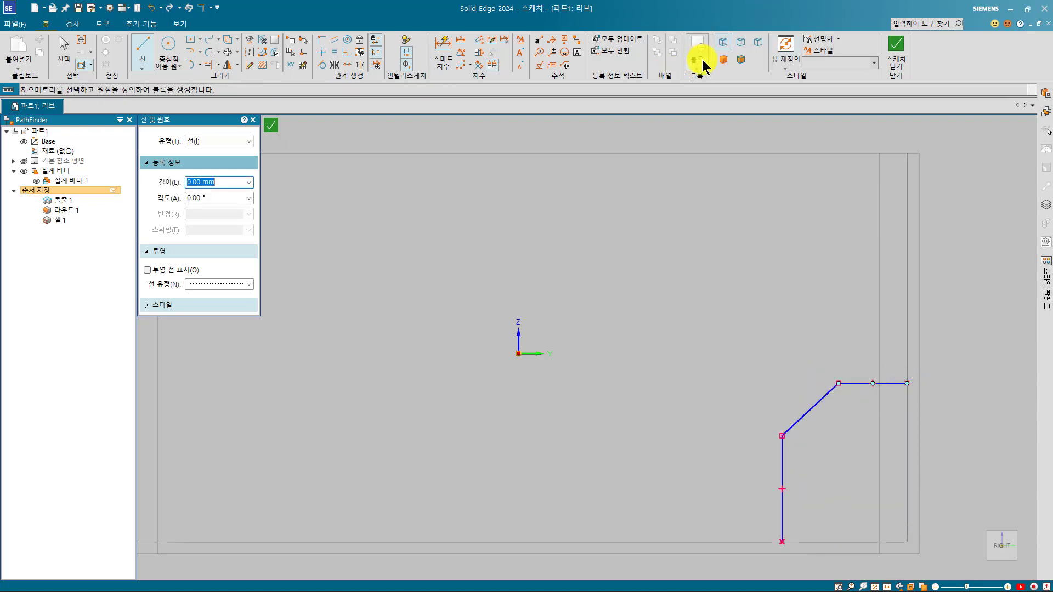
{"action": "left_click", "coordinate": [739, 58]}
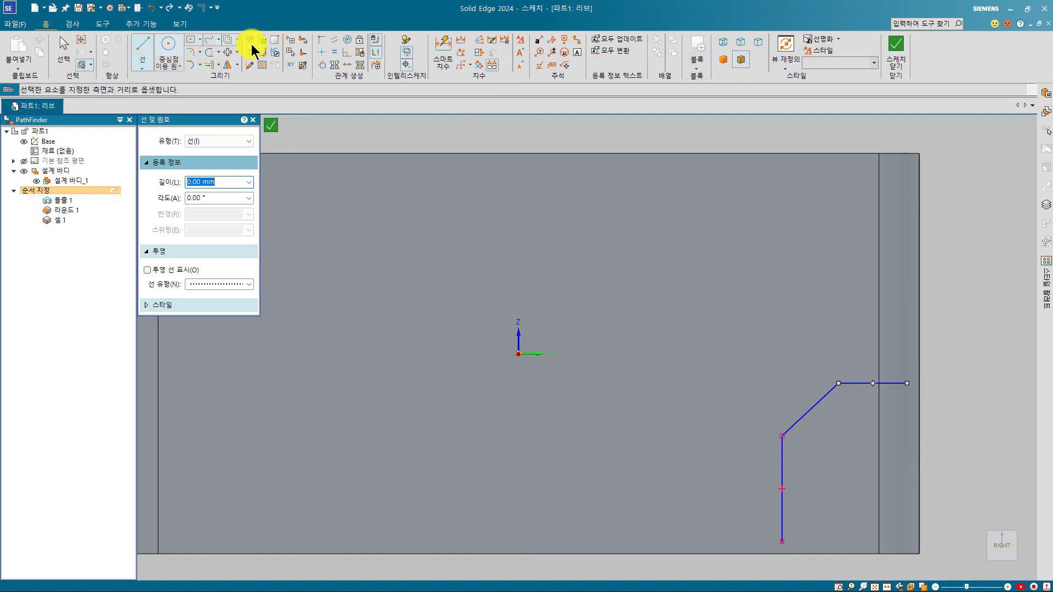
Step: Dimension the rib profile's overall horizontal width from the vertical line to the inner wall as 15 mm
{"action": "left_click", "coordinate": [440, 48]}
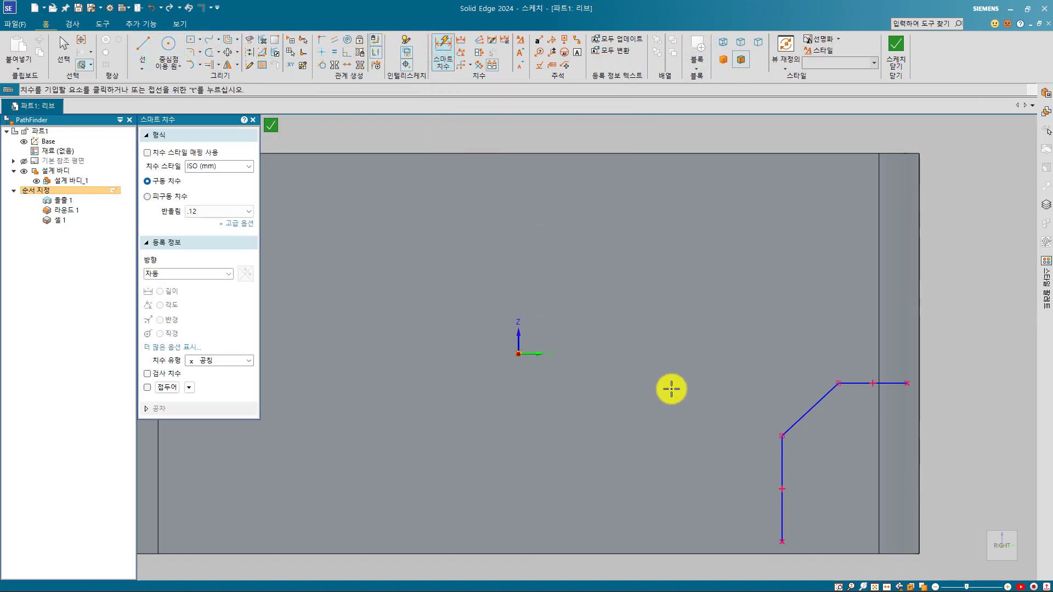
{"action": "left_click", "coordinate": [782, 517]}
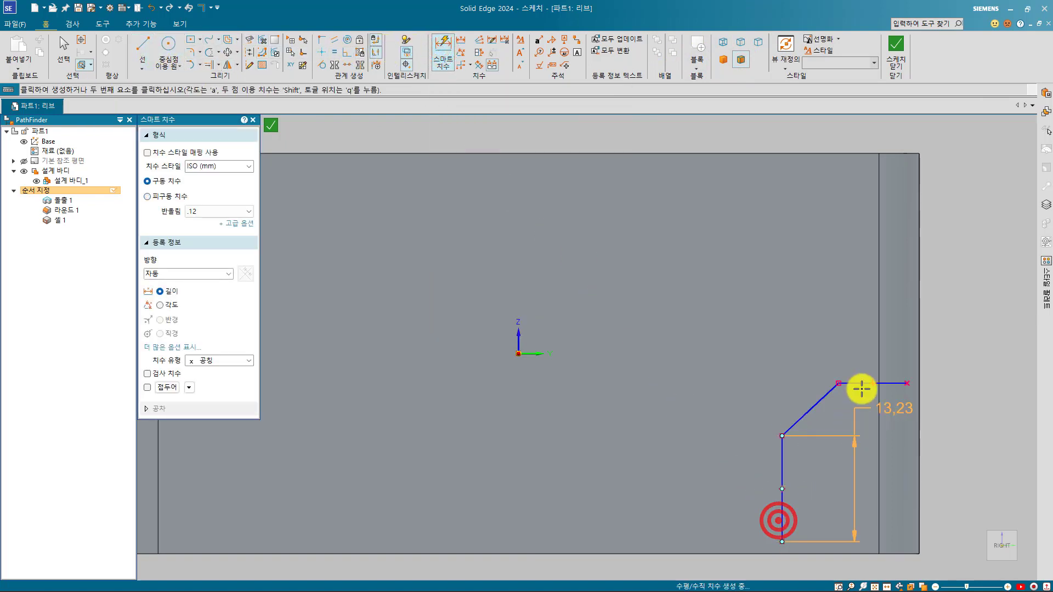
{"action": "left_click", "coordinate": [905, 337]}
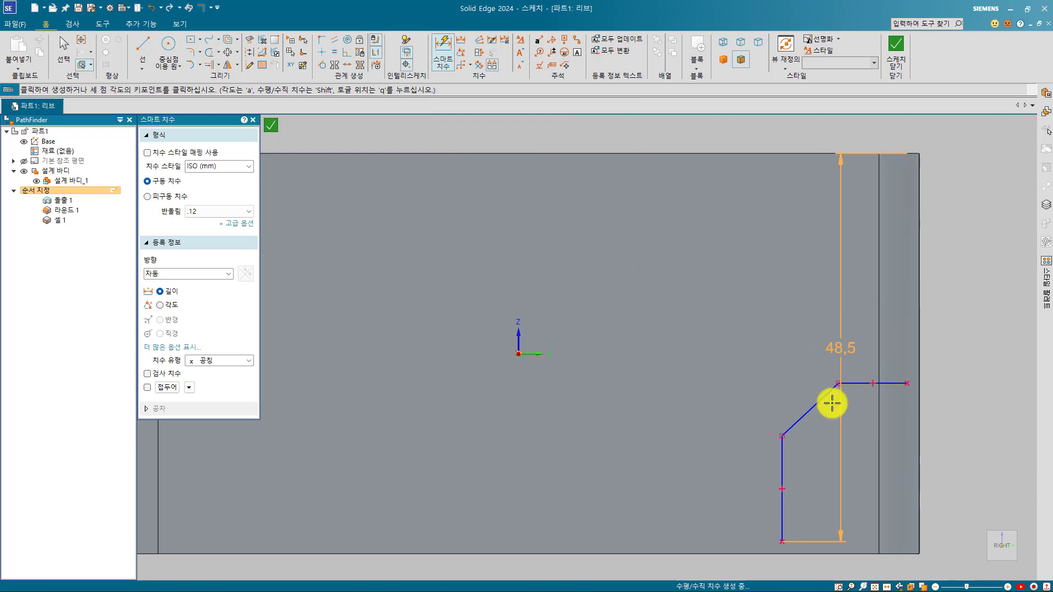
{"action": "left_click", "coordinate": [845, 324]}
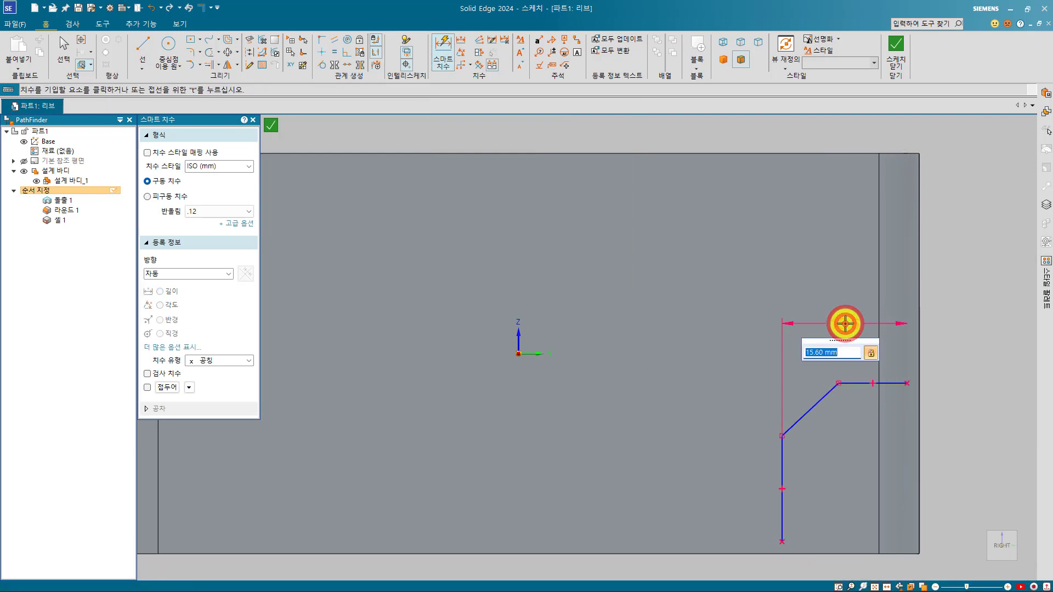
{"action": "type", "text": "15"}
{"action": "key", "text": "Return"}
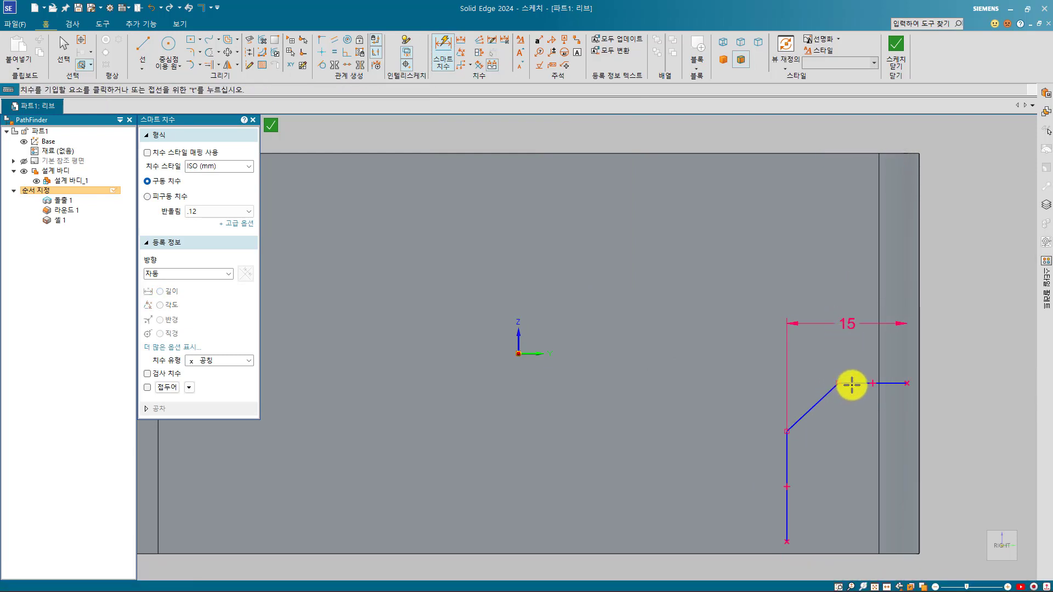
Step: Dimension the rib profile's overall height from the inner floor to the horizontal line as 15 mm
{"action": "left_click", "coordinate": [852, 385]}
{"action": "left_click", "coordinate": [817, 537]}
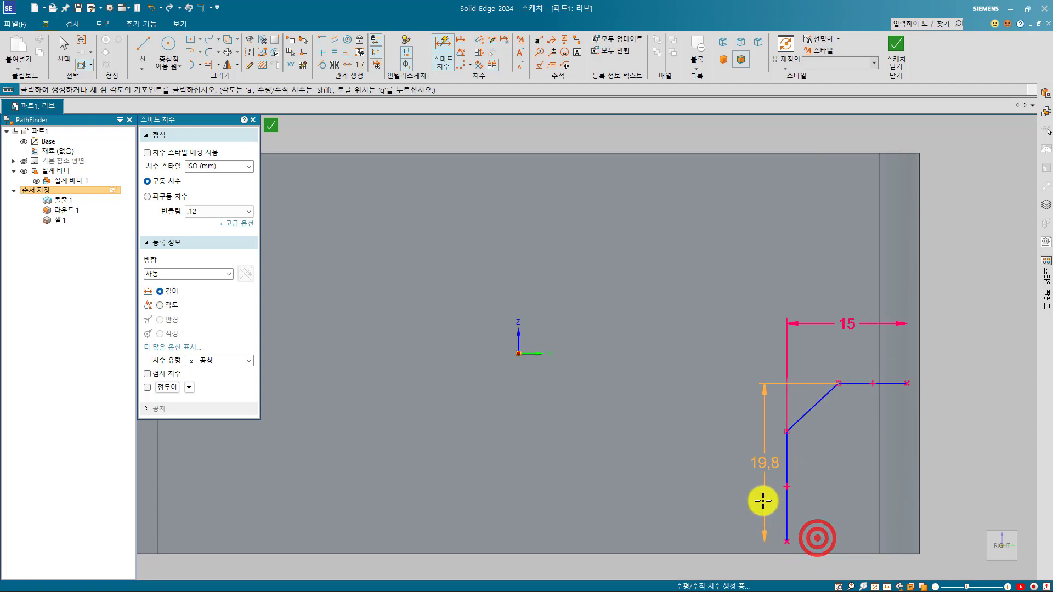
{"action": "left_click", "coordinate": [763, 501]}
{"action": "type", "text": "15"}
{"action": "key", "text": "Return"}
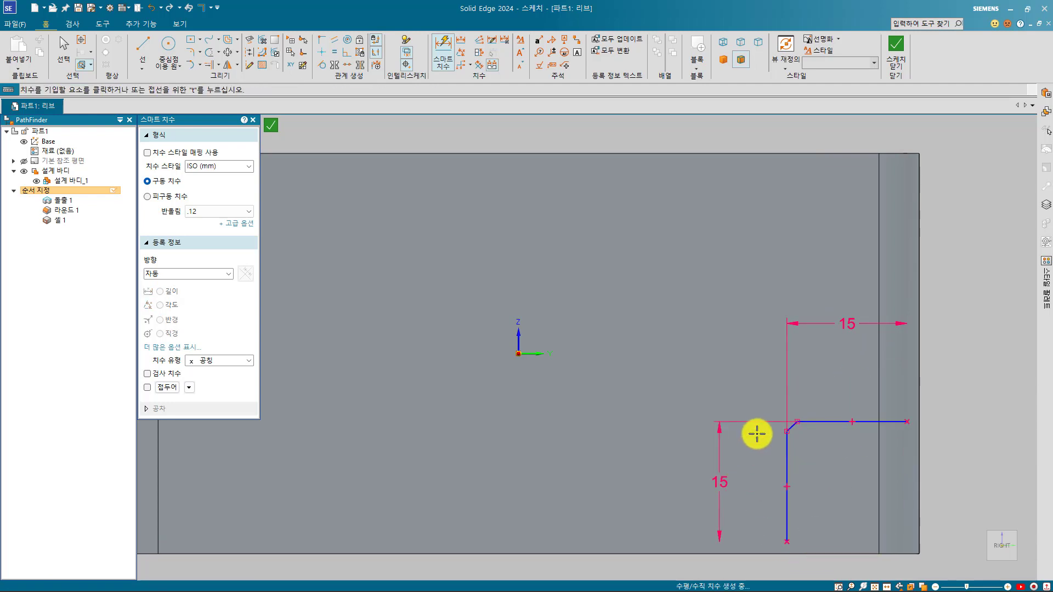
{"action": "key", "text": "Escape"}
Step: Add a 45° angle dimension between the profile's horizontal line and its short diagonal line
{"action": "left_click", "coordinate": [460, 53]}
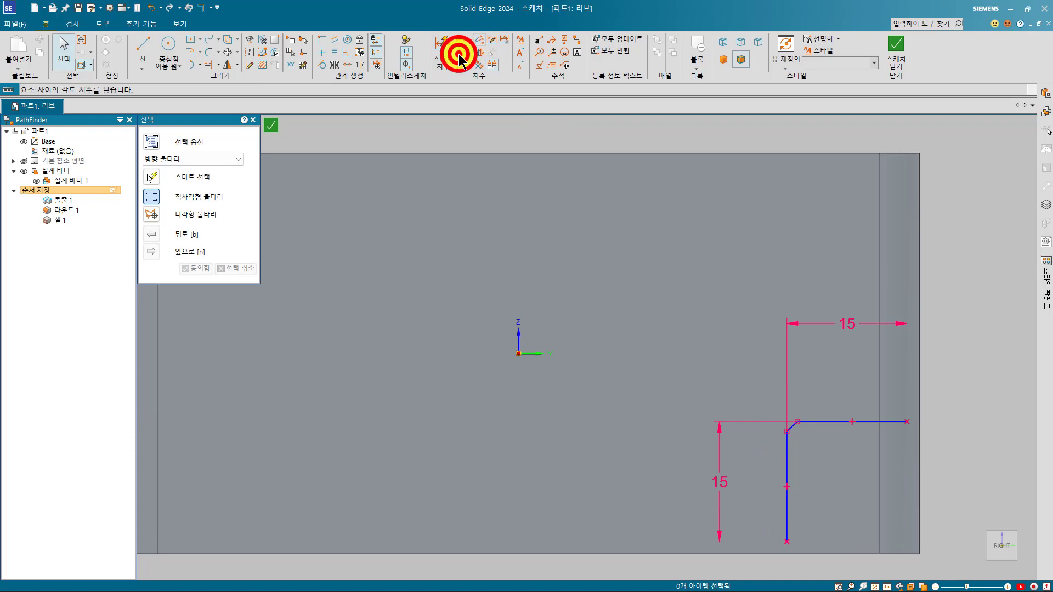
{"action": "scroll", "coordinate": [818, 381], "scroll_direction": "up", "scroll_amount": 4}
{"action": "left_click", "coordinate": [787, 449]}
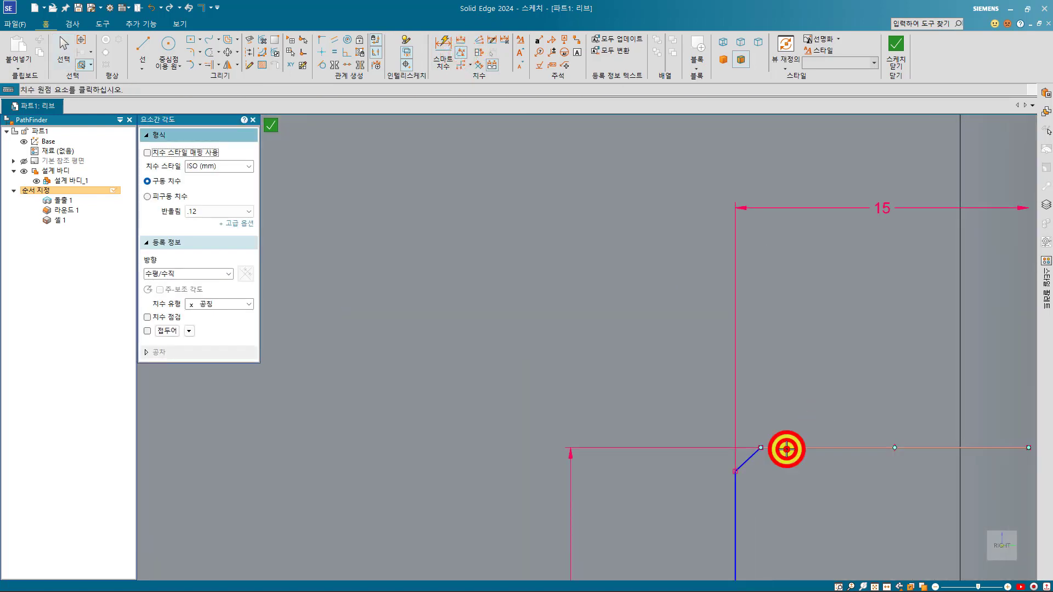
{"action": "left_click", "coordinate": [748, 458]}
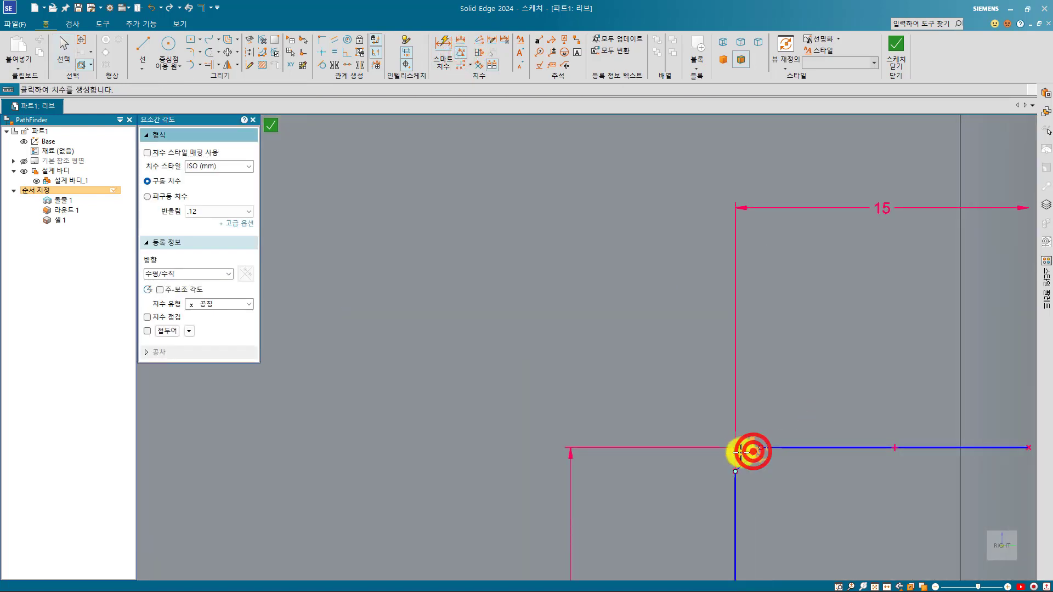
{"action": "left_click", "coordinate": [683, 468]}
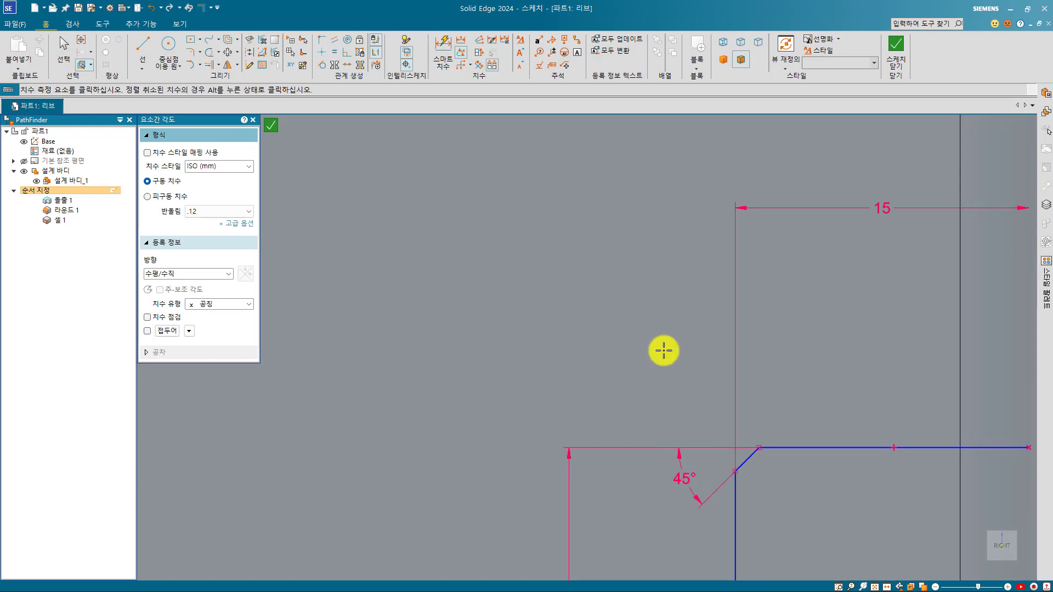
Step: Dimension the vertical height of the profile's short diagonal line as 3 mm and close the rib sketch
{"action": "left_click", "coordinate": [444, 50]}
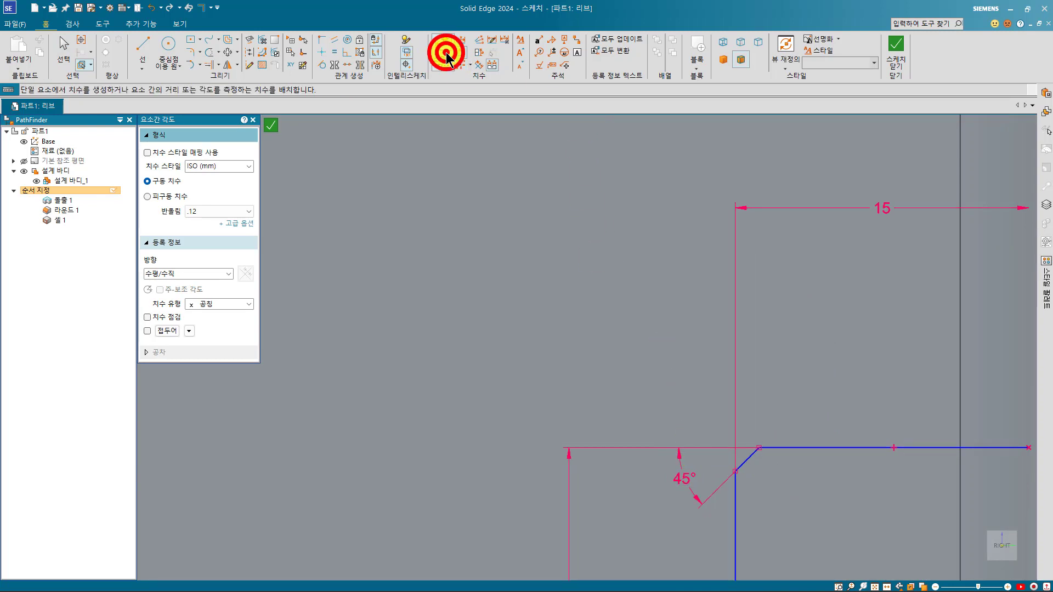
{"action": "left_click", "coordinate": [748, 461]}
{"action": "left_click", "coordinate": [812, 463]}
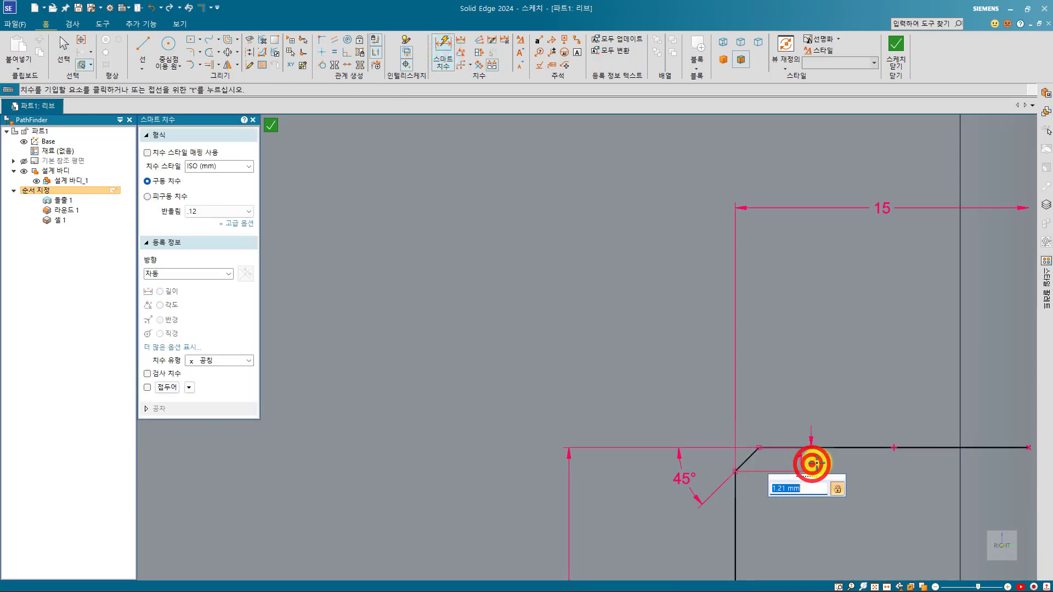
{"action": "type", "text": "3"}
{"action": "key", "text": "Return"}
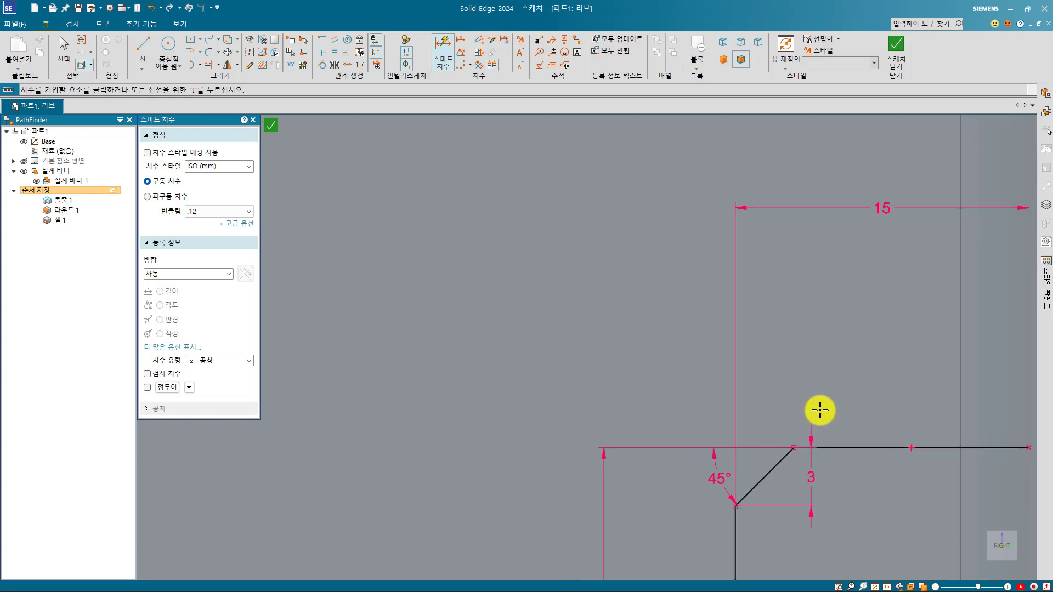
{"action": "key", "text": "ctrl+f"}
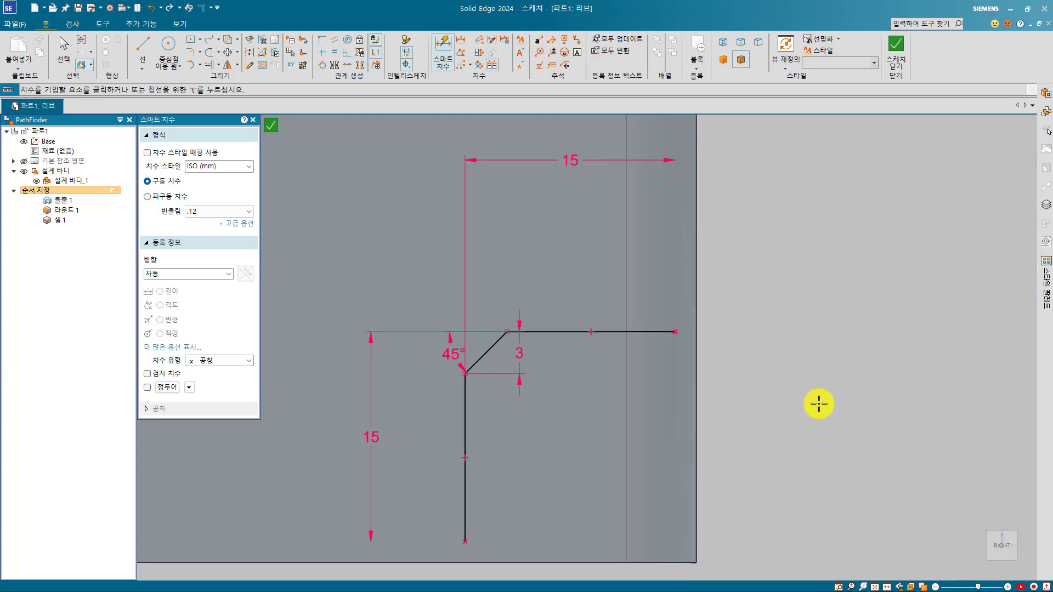
{"action": "key", "text": "Escape"}
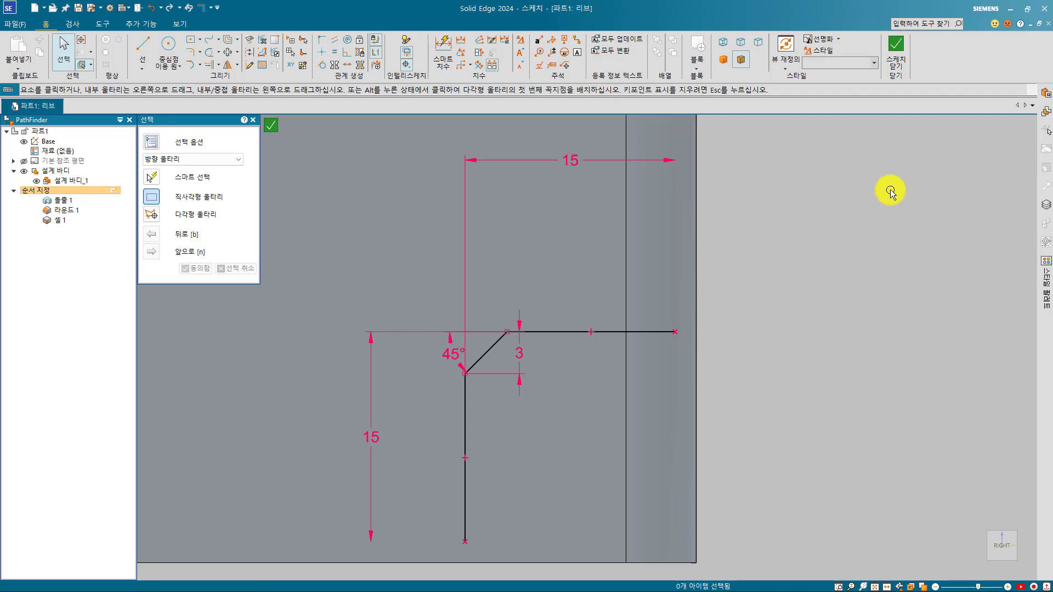
{"action": "left_click", "coordinate": [900, 58]}
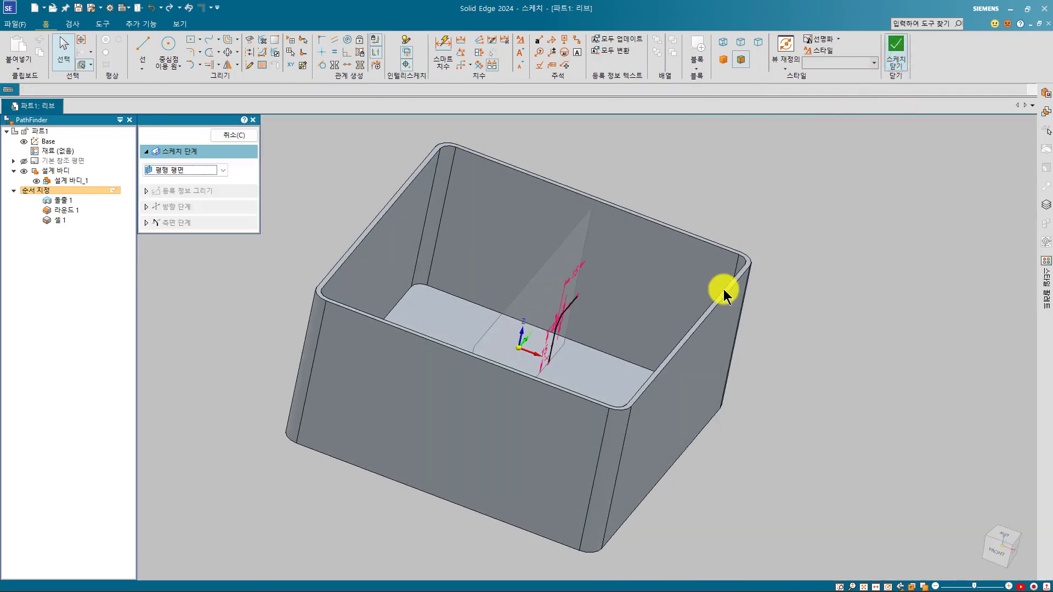
Step: Switch the rib's extent from extend-to-next to finite depth, keeping profile extension on
{"action": "scroll", "coordinate": [549, 351], "scroll_direction": "up", "scroll_amount": 5}
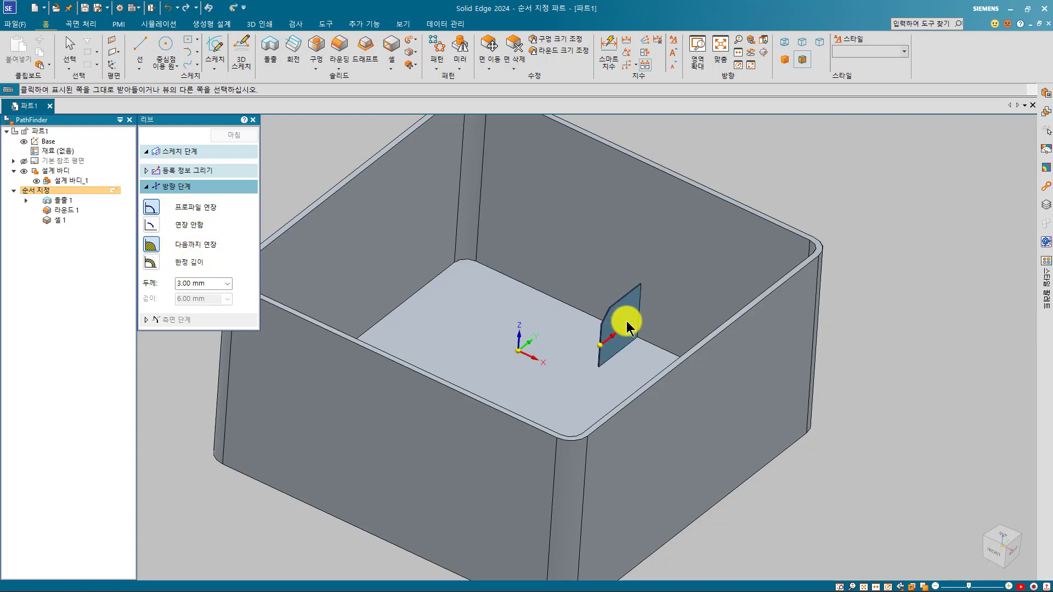
{"action": "middle_click_drag", "start_coordinate": [628, 327], "coordinate": [662, 392]}
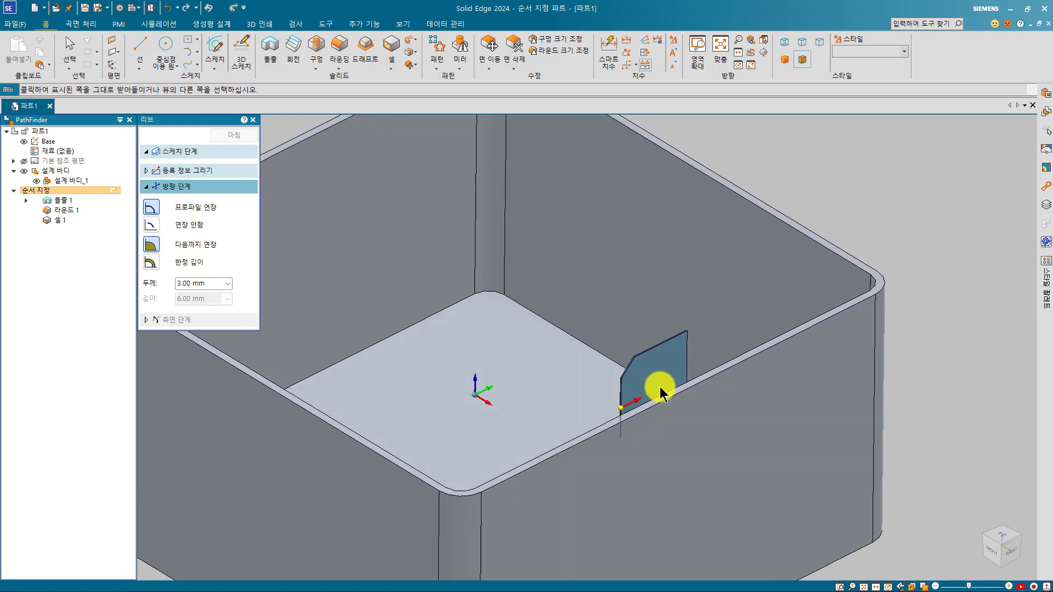
{"action": "scroll", "coordinate": [661, 390], "scroll_direction": "up", "scroll_amount": 3}
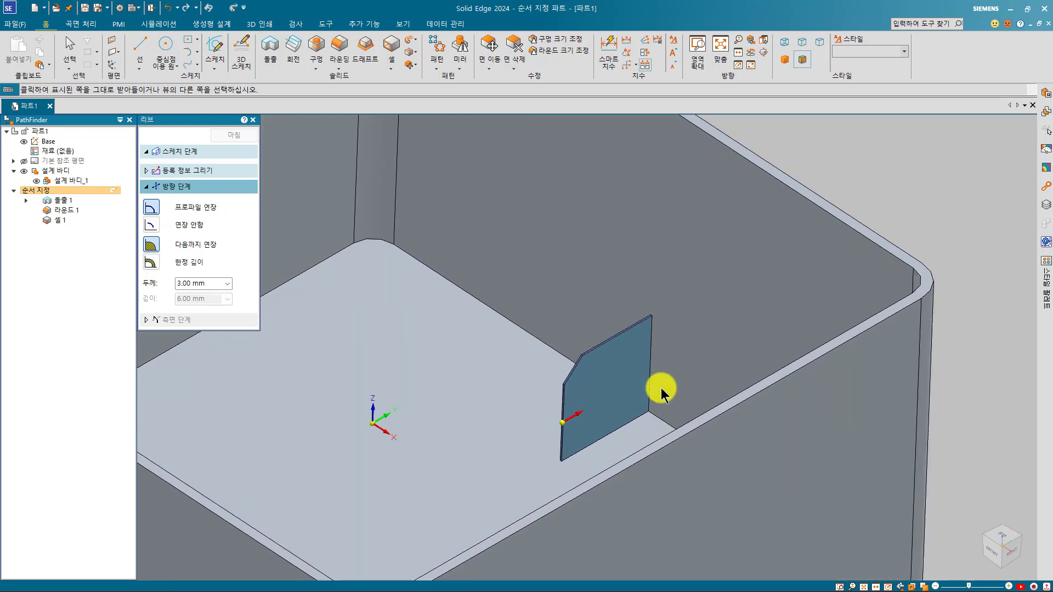
{"action": "left_click", "coordinate": [152, 245]}
{"action": "left_click", "coordinate": [152, 262]}
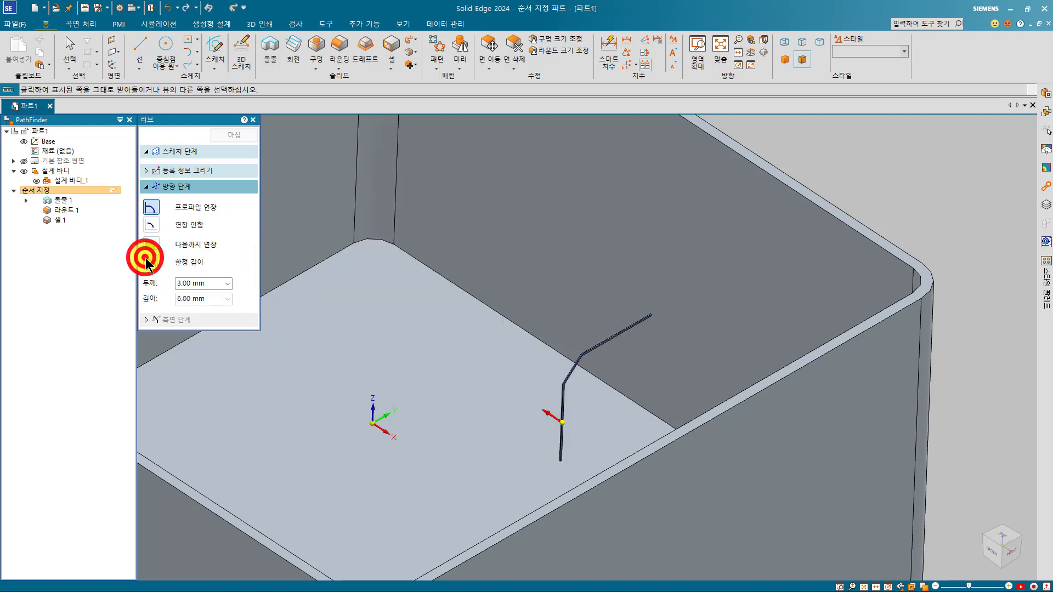
Step: Set the rib's thickness to 5 mm and its finite depth to 10 mm
{"action": "left_click", "coordinate": [201, 283]}
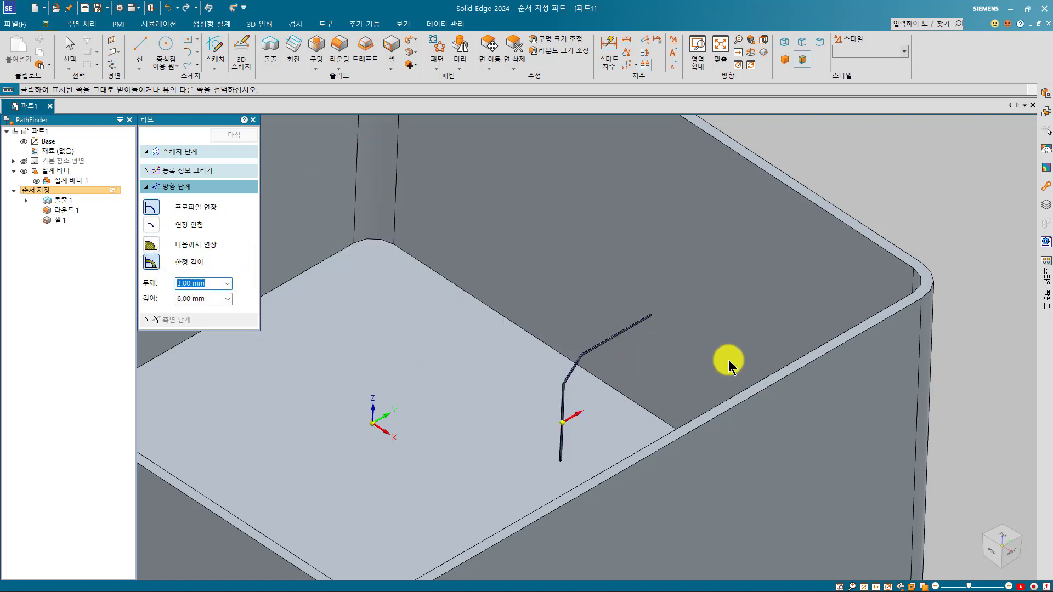
{"action": "scroll", "coordinate": [599, 353], "scroll_direction": "up", "scroll_amount": 4}
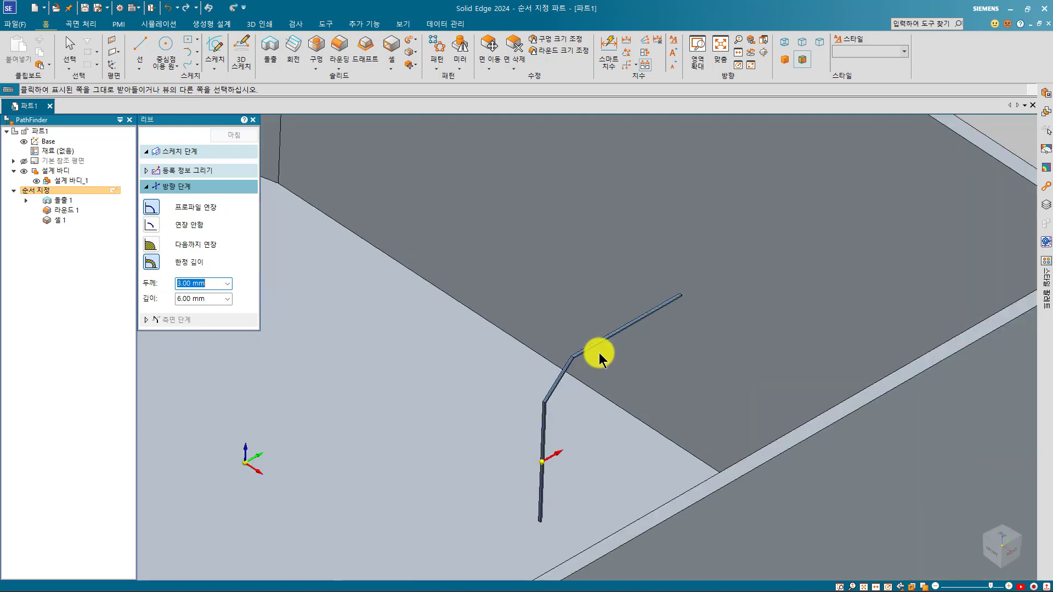
{"action": "left_click", "coordinate": [565, 360]}
{"action": "left_click", "coordinate": [207, 282]}
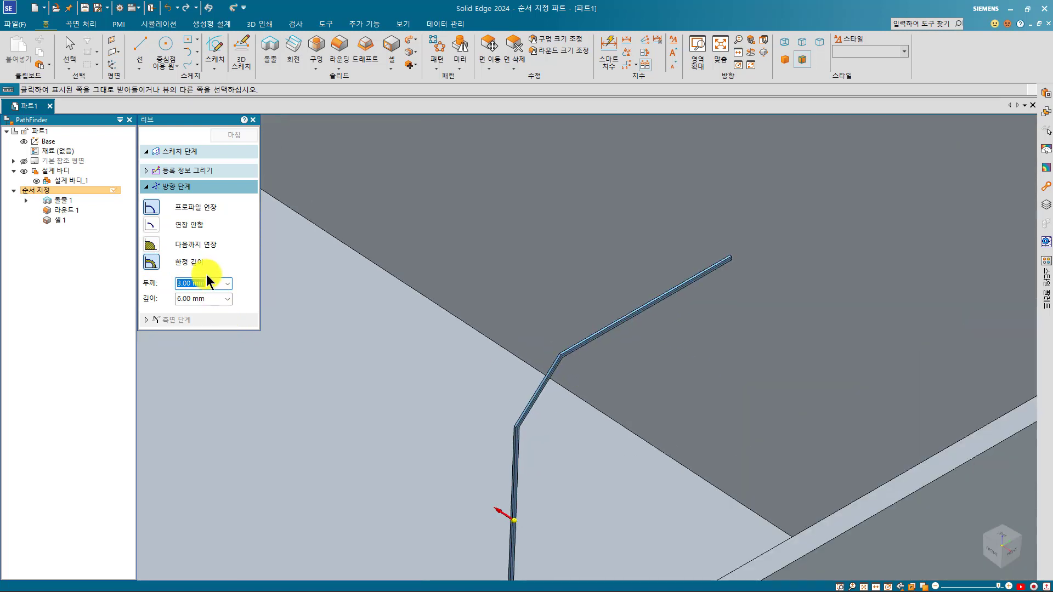
{"action": "type", "text": "2"}
{"action": "key", "text": "BackSpace"}
{"action": "type", "text": "5"}
{"action": "left_click", "coordinate": [212, 297]}
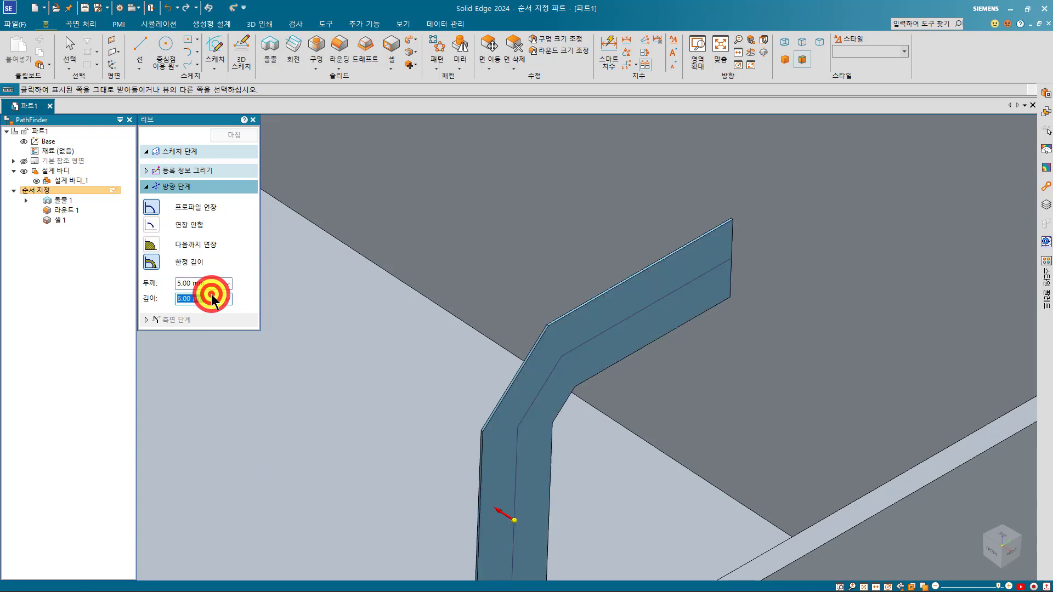
{"action": "type", "text": "10"}
{"action": "key", "text": "Tab"}
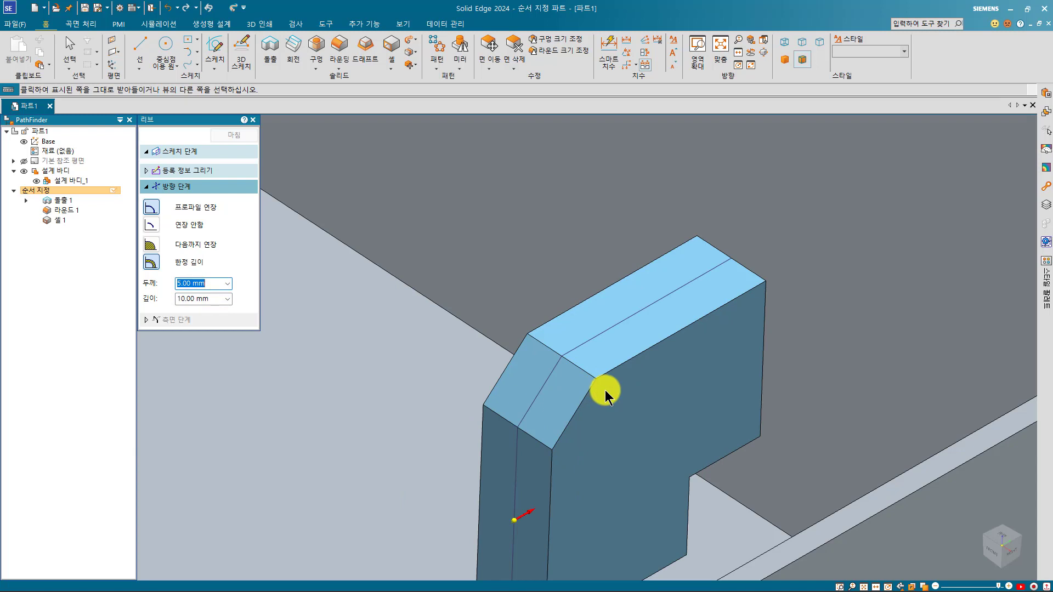
{"action": "scroll", "coordinate": [604, 390], "scroll_direction": "down", "scroll_amount": 3}
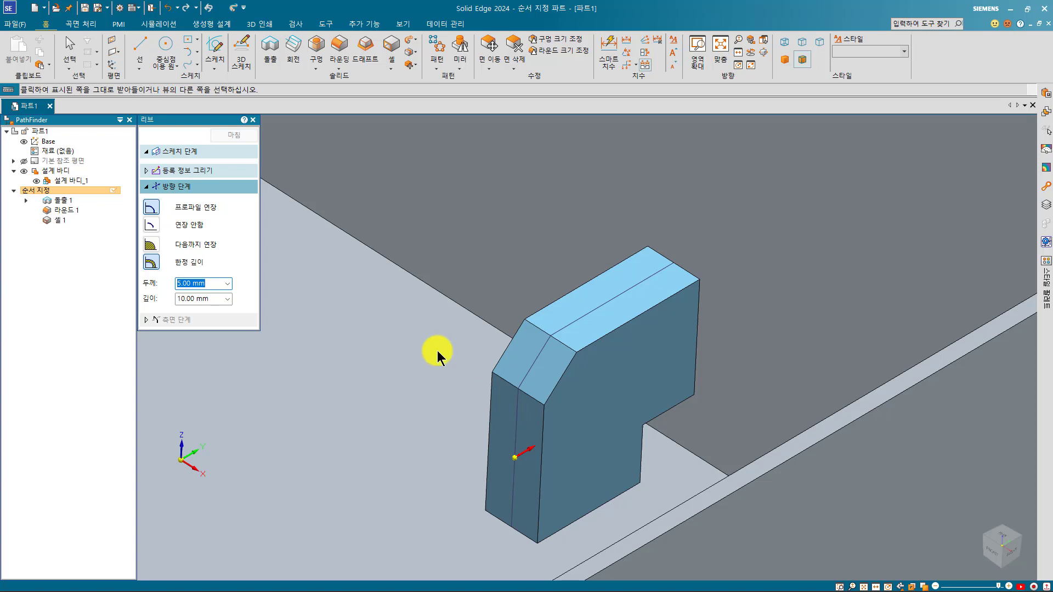
Step: Switch the rib to extend-to-next, then delete the 15 mm horizontal width dimension in its profile sketch
{"action": "left_click", "coordinate": [147, 244]}
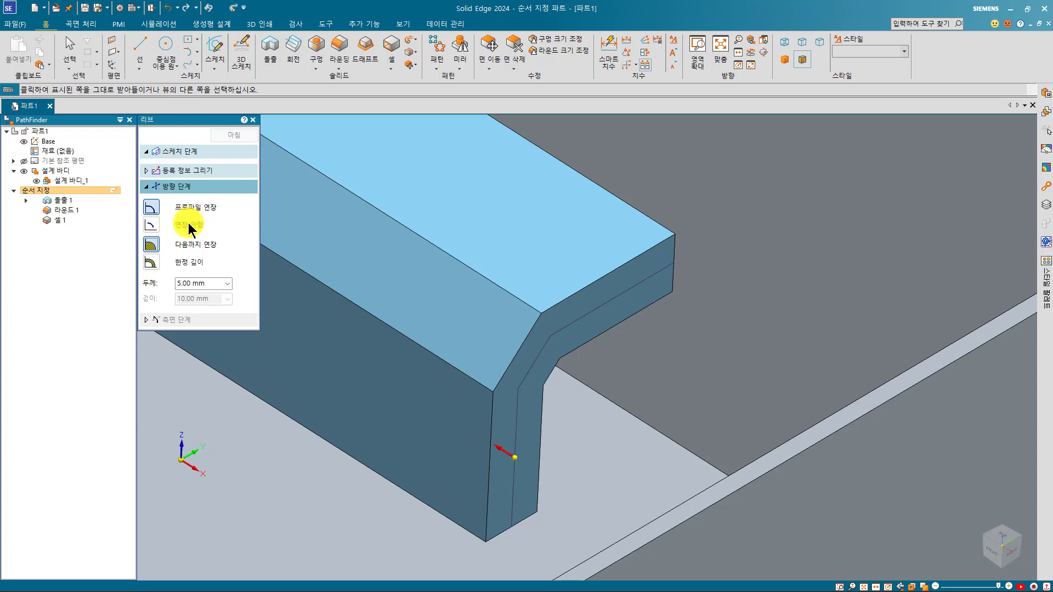
{"action": "left_click", "coordinate": [187, 177]}
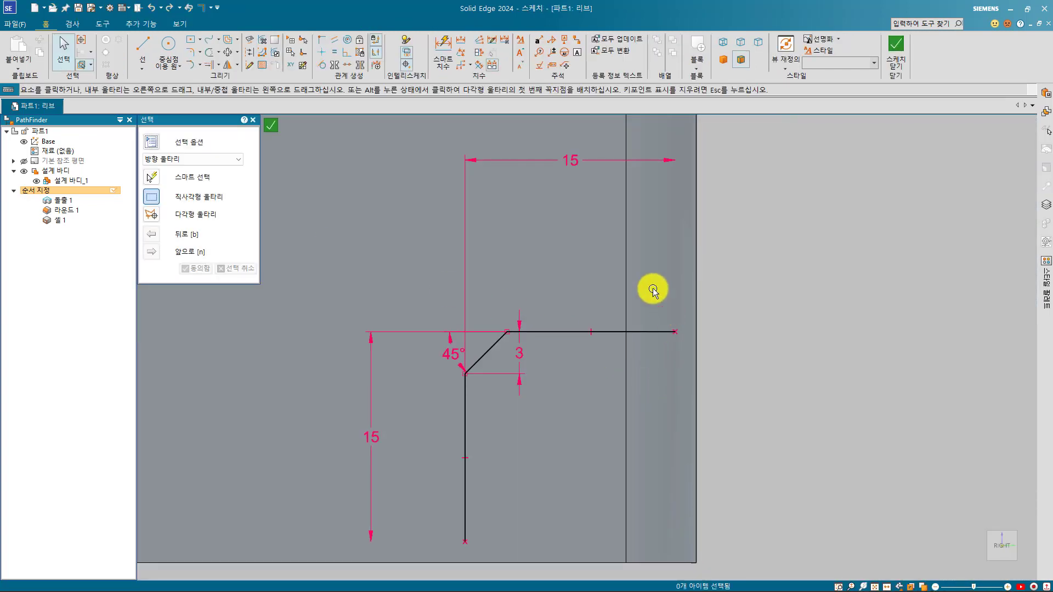
{"action": "left_click", "coordinate": [592, 161]}
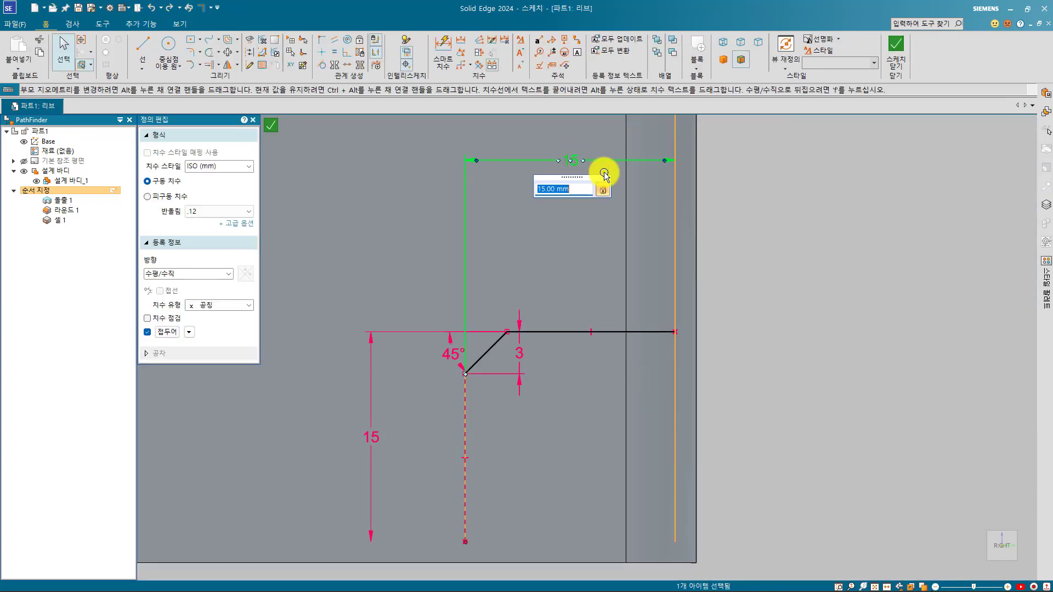
{"action": "key", "text": "Delete"}
{"action": "left_click", "coordinate": [668, 313]}
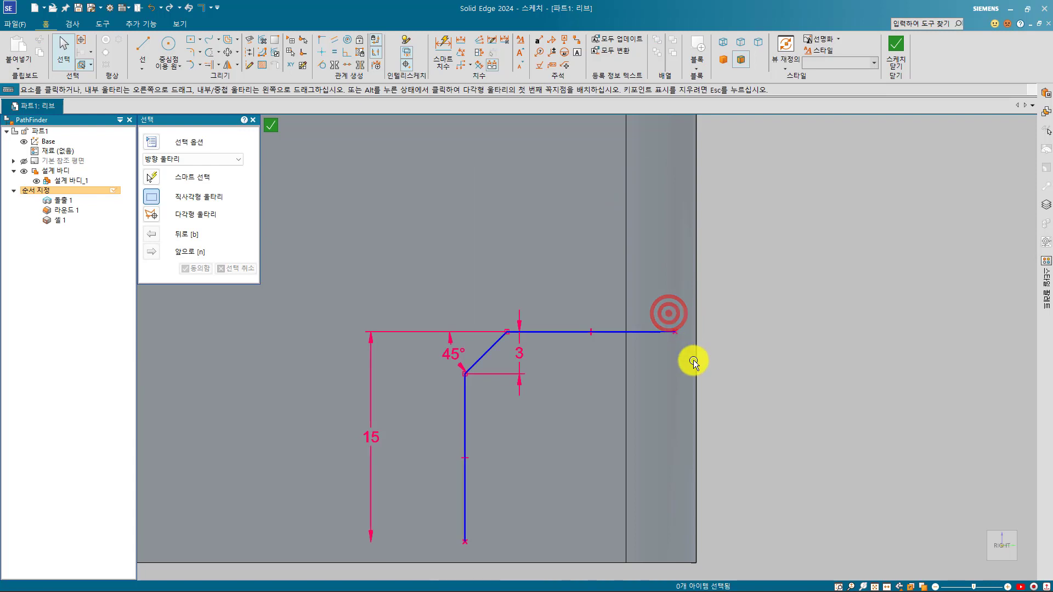
Step: Shorten the profile's horizontal line so its free end stops about 4.3 mm short of the inner wall
{"action": "left_click", "coordinate": [656, 332]}
{"action": "left_click", "coordinate": [675, 333]}
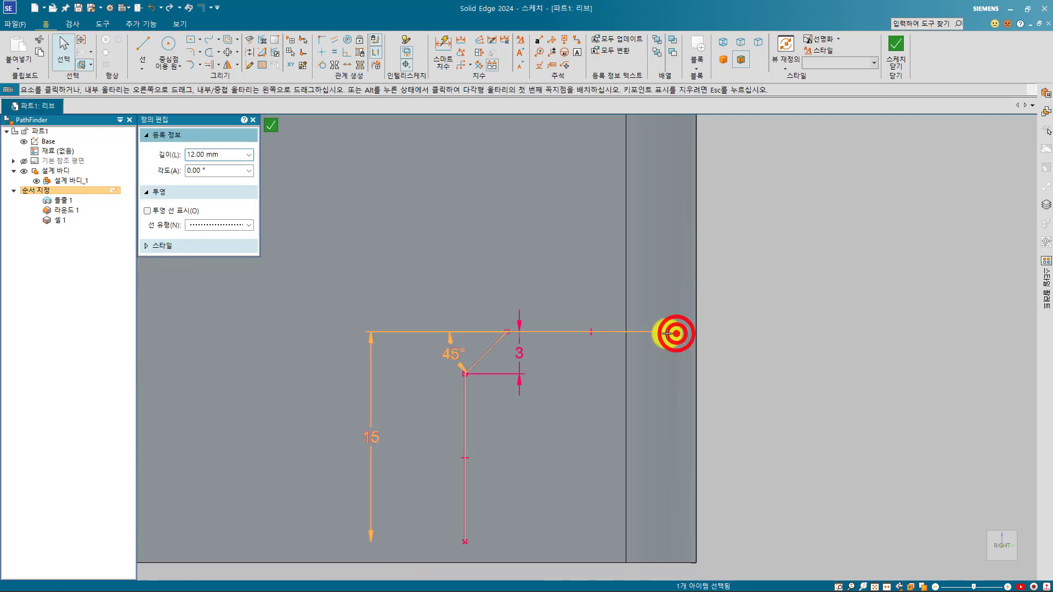
{"action": "left_click_drag", "start_coordinate": [667, 333], "coordinate": [615, 331]}
{"action": "left_click", "coordinate": [589, 288]}
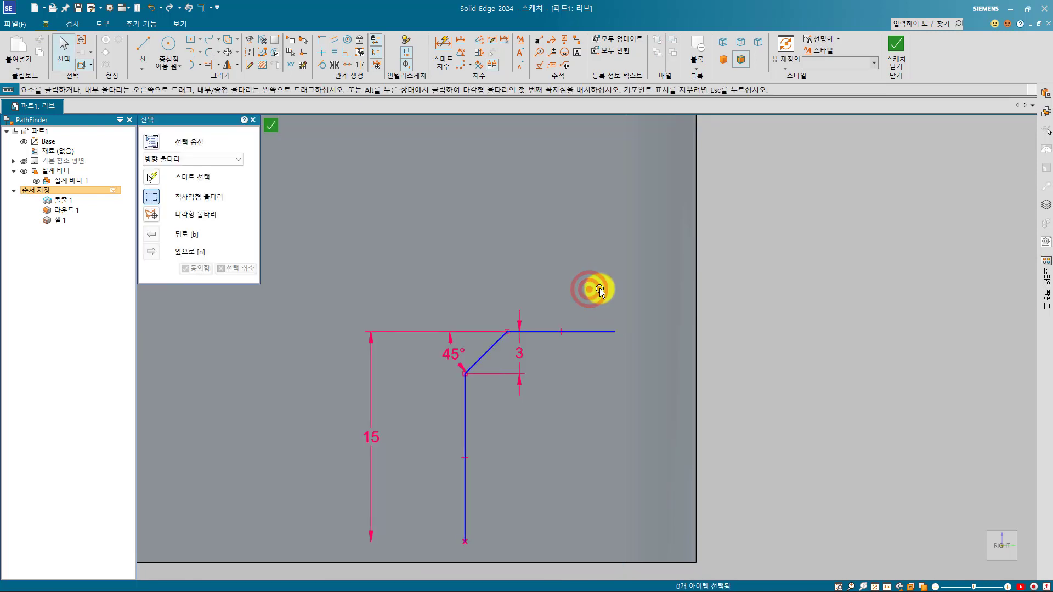
Step: Add a 15 mm horizontal dimension between the inner wall and the profile's vertical line
{"action": "left_click", "coordinate": [442, 49]}
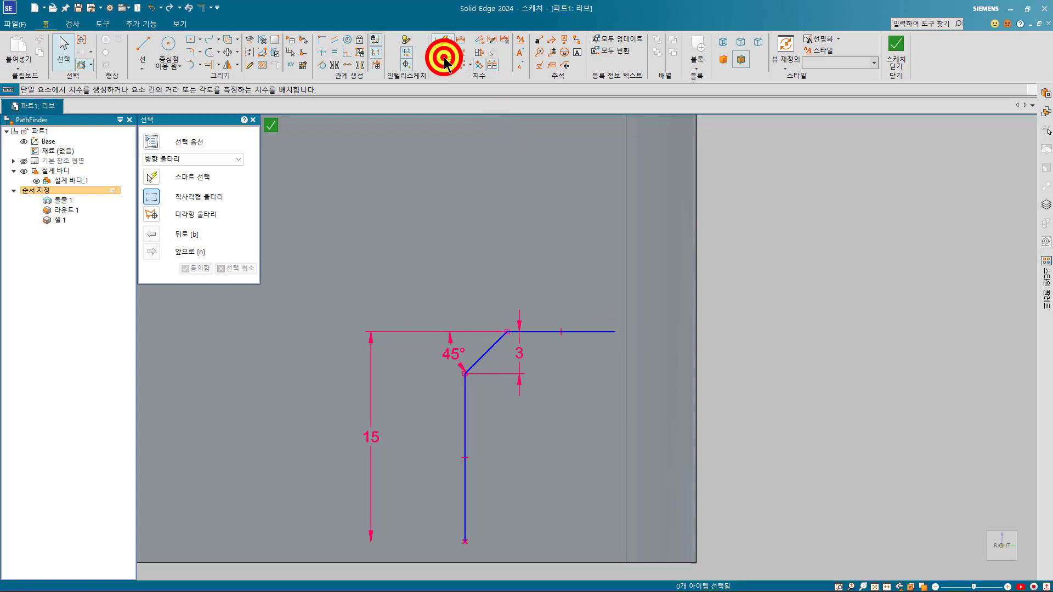
{"action": "left_click", "coordinate": [673, 310]}
{"action": "left_click", "coordinate": [465, 393]}
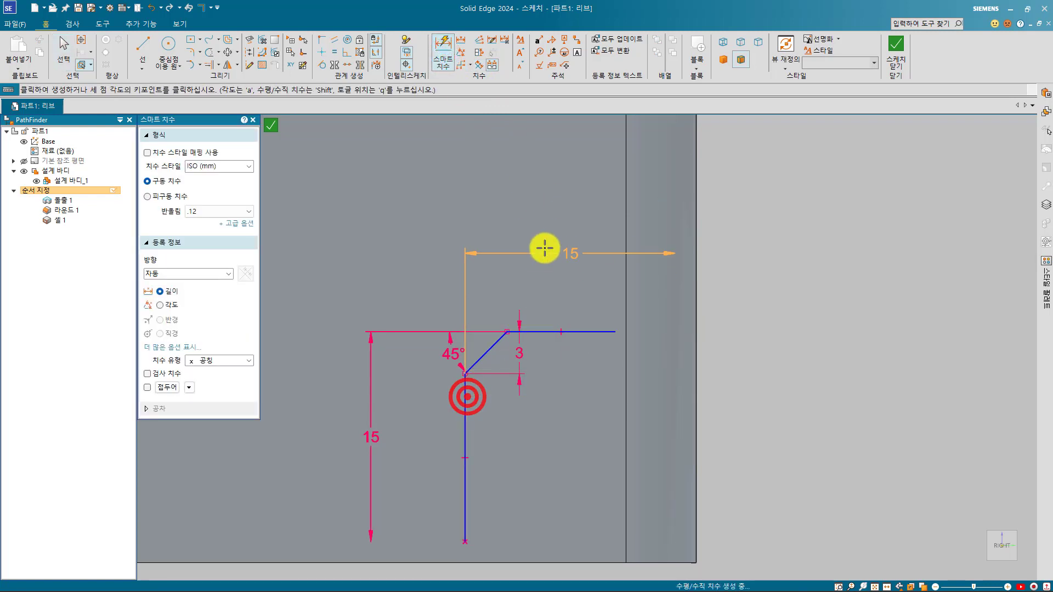
{"action": "left_click", "coordinate": [547, 245]}
Step: Dimension the gap between the horizontal line's free end and the inner wall as 5 mm and close the sketch
{"action": "left_click", "coordinate": [601, 331]}
{"action": "left_click", "coordinate": [602, 331]}
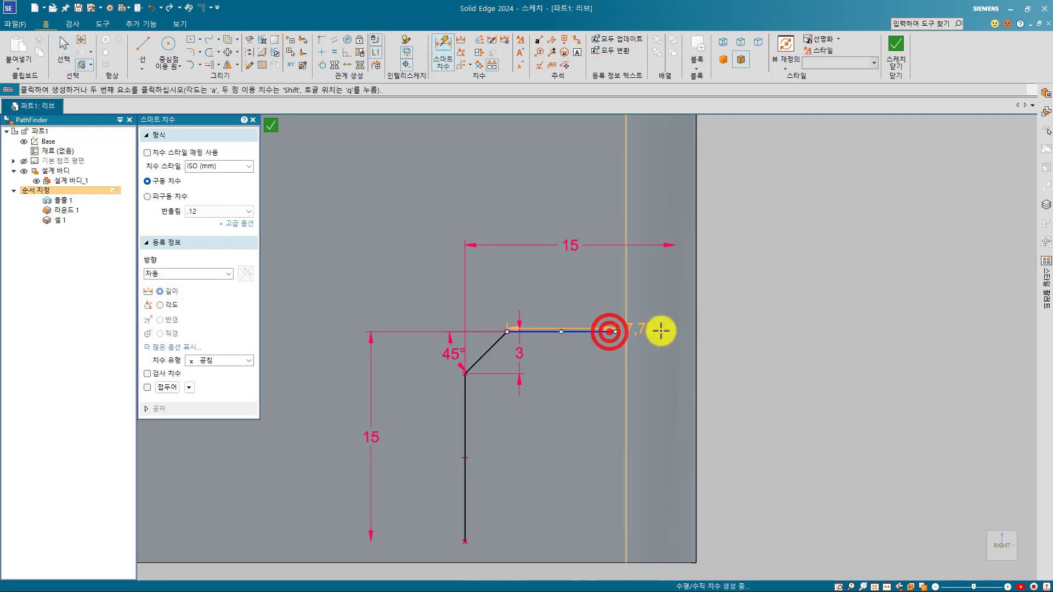
{"action": "left_click", "coordinate": [670, 322]}
{"action": "left_click", "coordinate": [652, 303]}
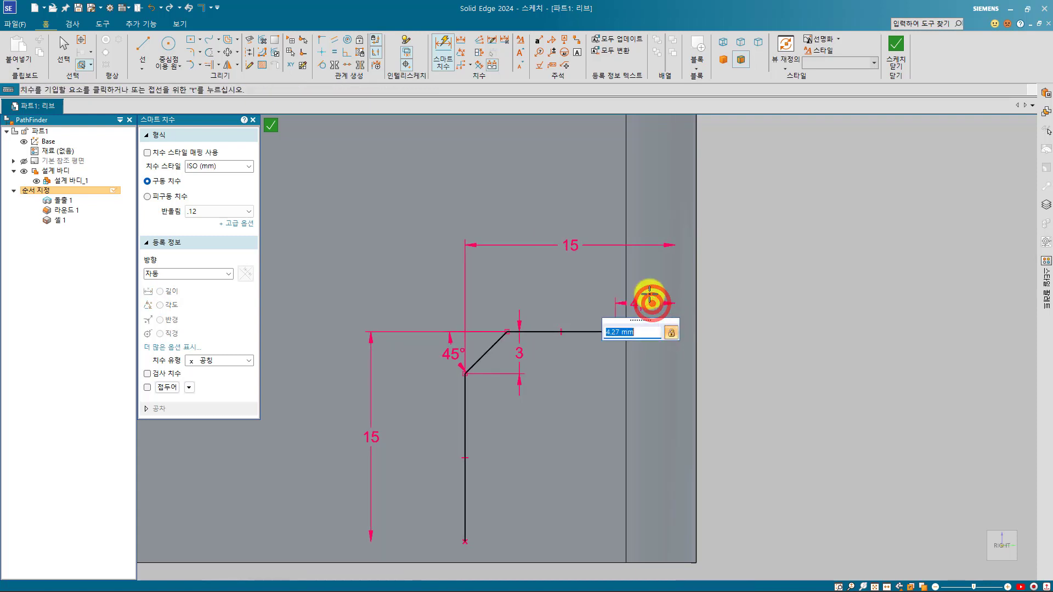
{"action": "type", "text": "5"}
{"action": "key", "text": "Return"}
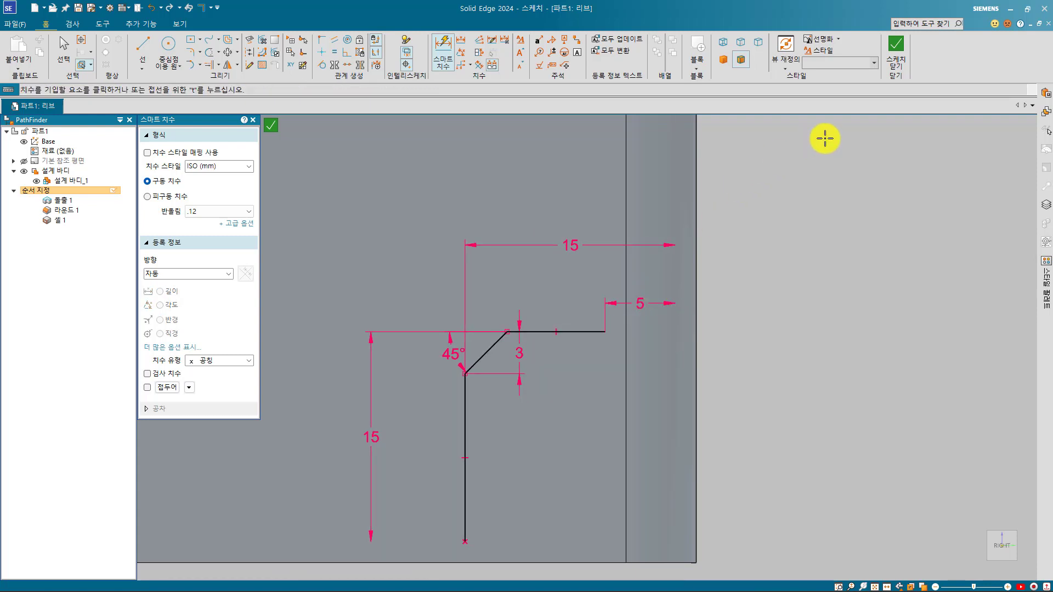
{"action": "left_click", "coordinate": [896, 57]}
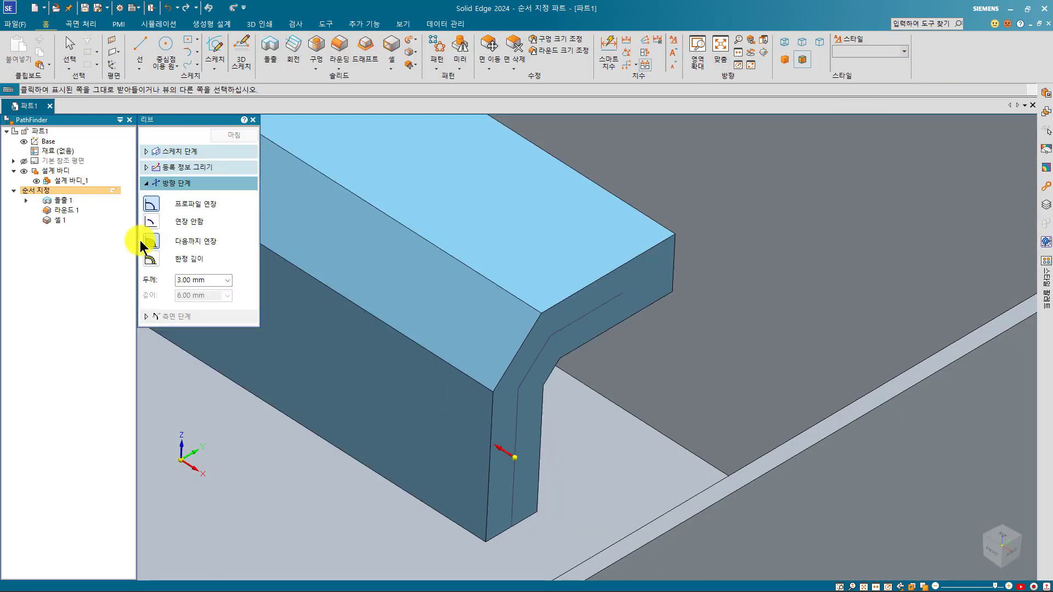
Step: Try the rib without profile extension, then finish it toward the wall and floor with profile extension and extend-to-next
{"action": "left_click", "coordinate": [152, 225]}
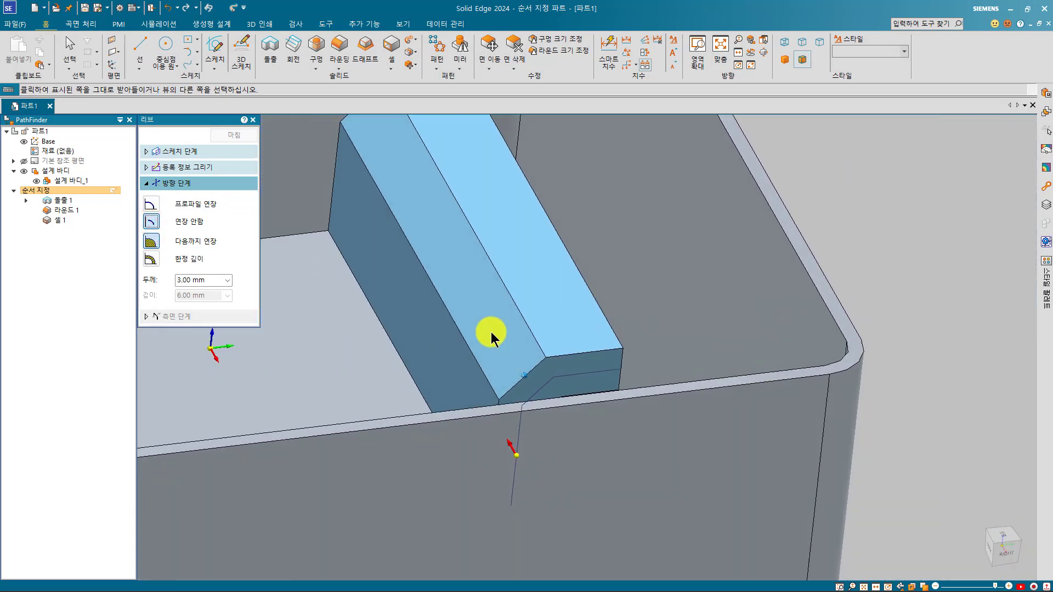
{"action": "left_click", "coordinate": [152, 205]}
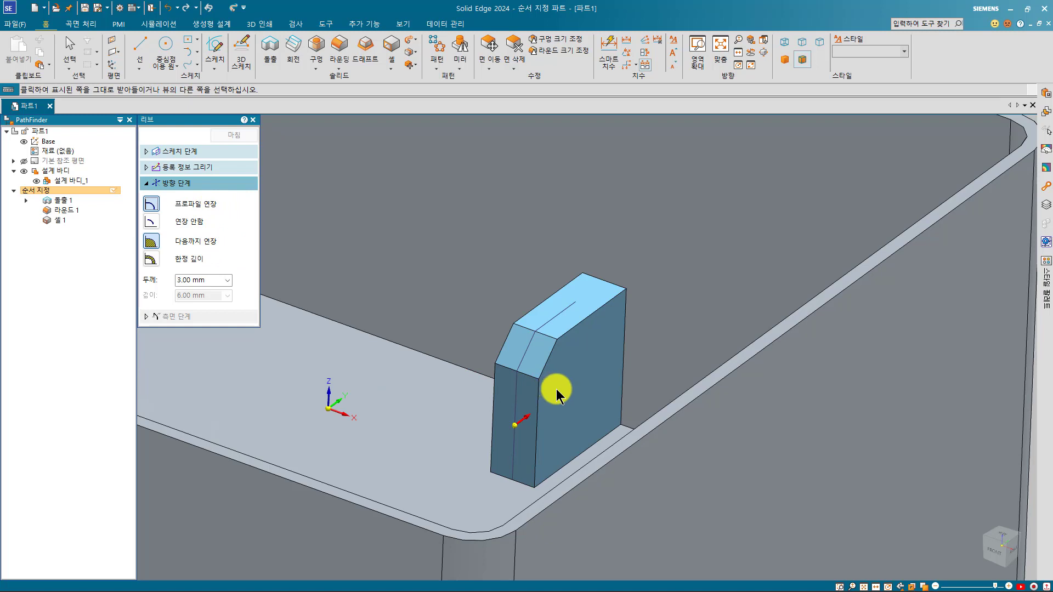
{"action": "left_click", "coordinate": [557, 393]}
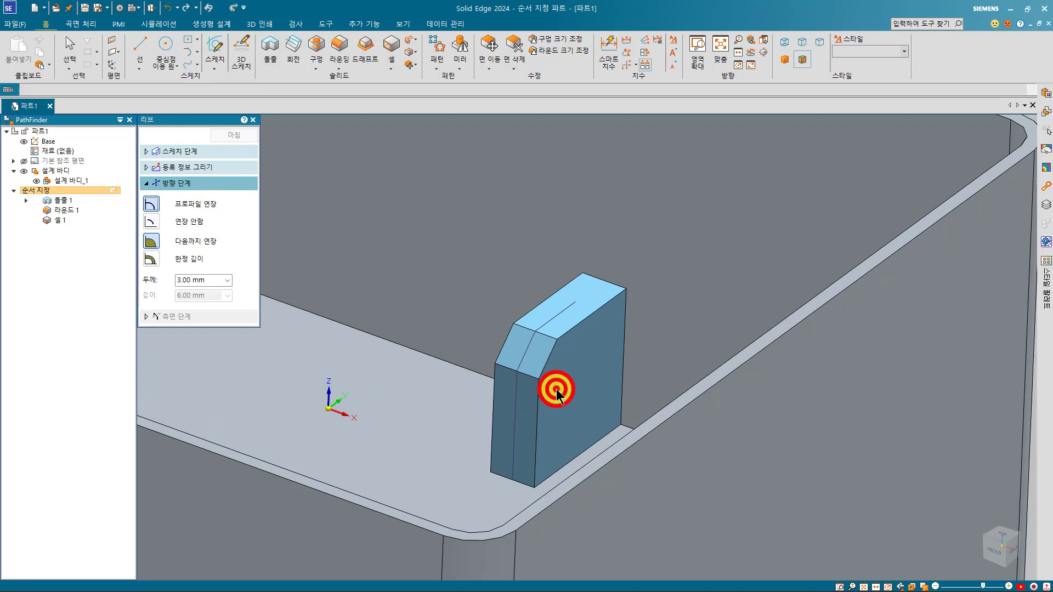
{"action": "right_click", "coordinate": [412, 430]}
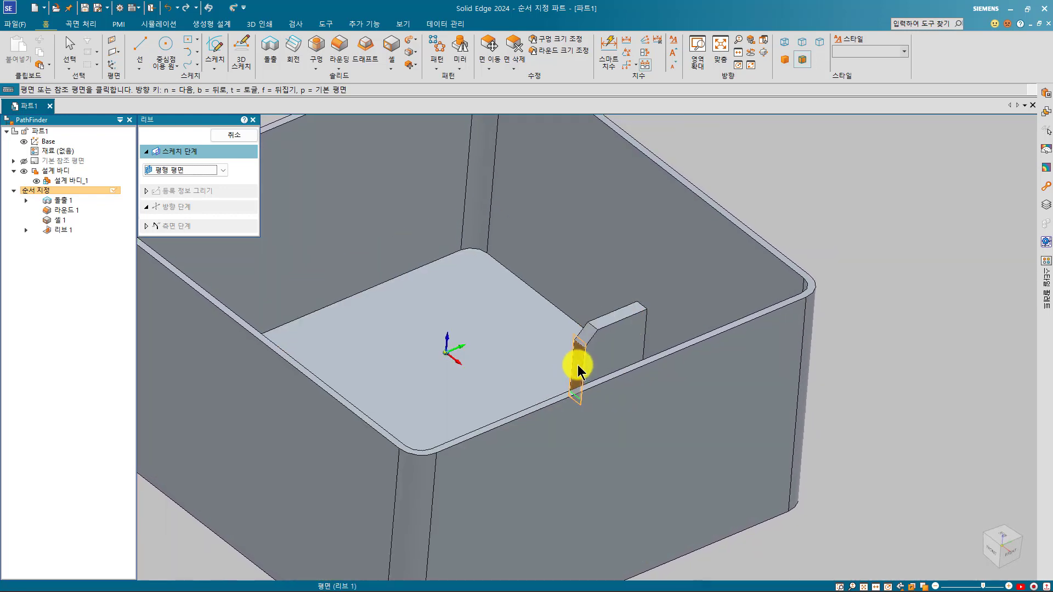
{"action": "key", "text": "Escape"}
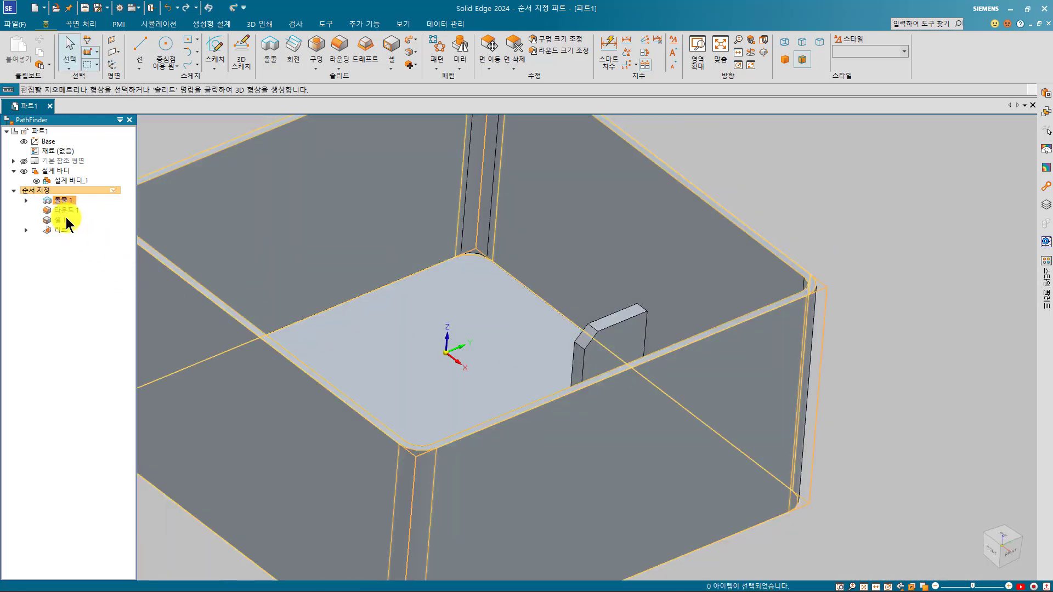
Step: Delete the rib feature from the shelled box
{"action": "left_click", "coordinate": [65, 228]}
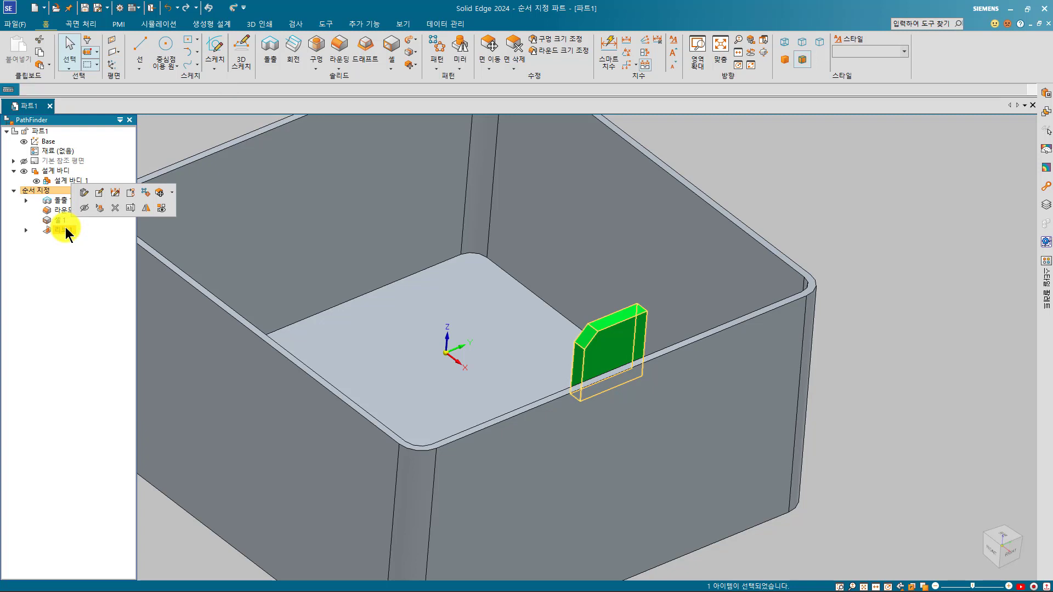
{"action": "left_click", "coordinate": [115, 208]}
Step: Start a web network on a parallel sketch plane offset 20 mm upward from the box's inner floor
{"action": "left_click", "coordinate": [390, 68]}
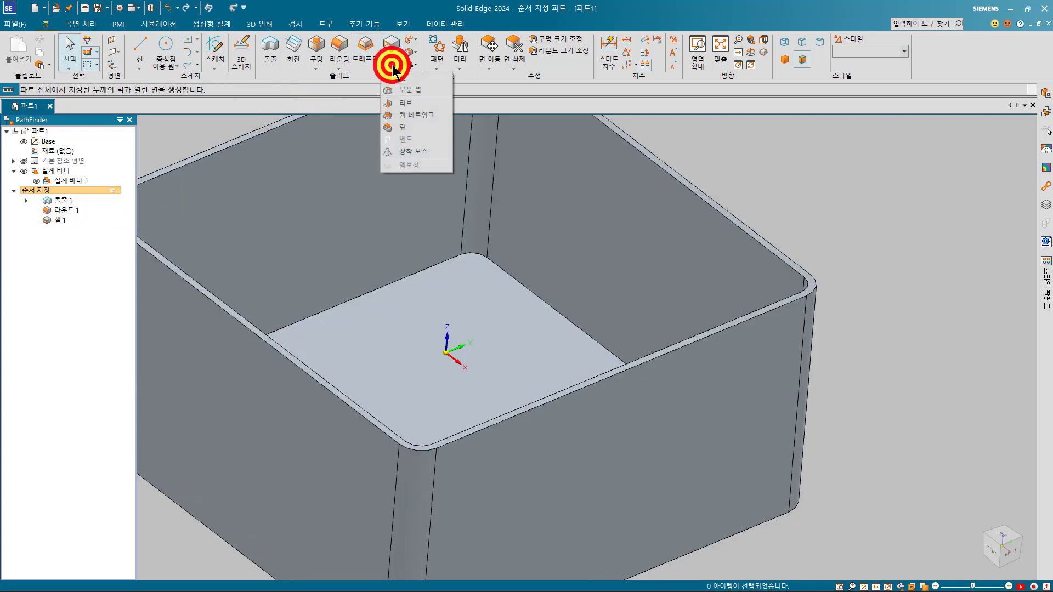
{"action": "left_click", "coordinate": [418, 116]}
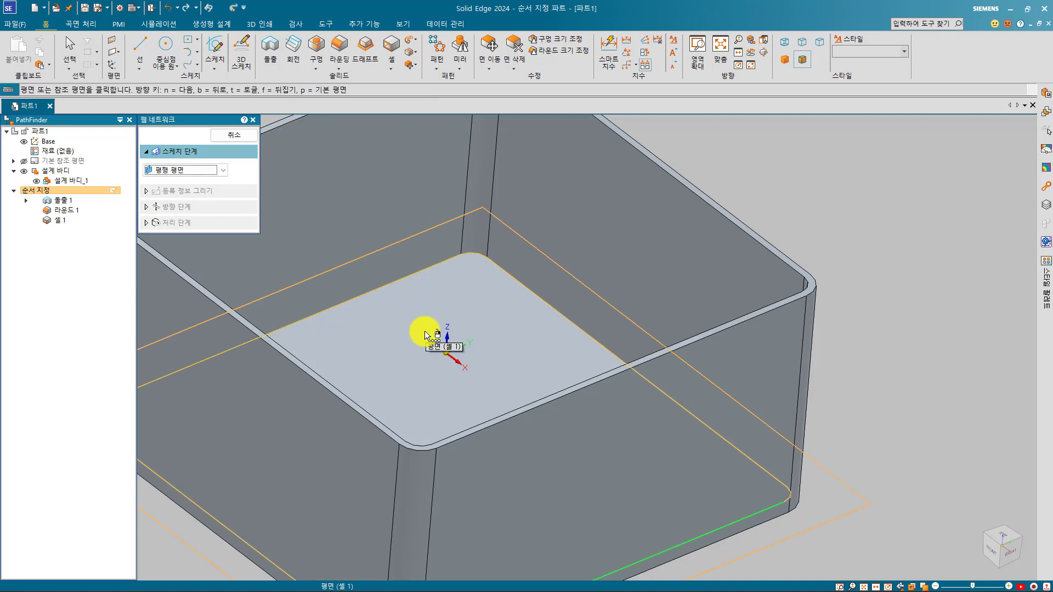
{"action": "left_click", "coordinate": [368, 378]}
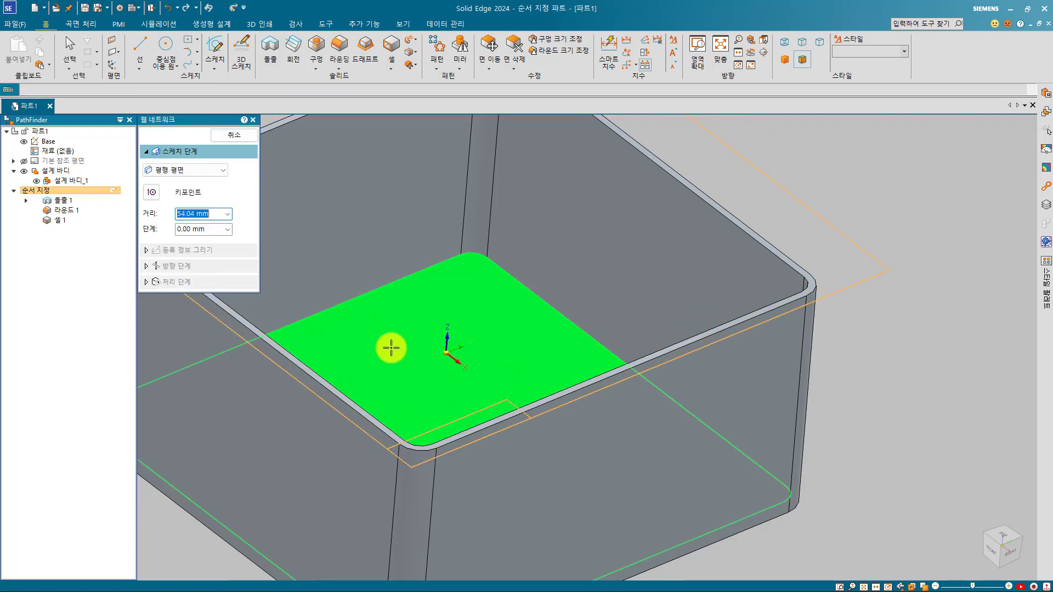
{"action": "middle_click_drag", "start_coordinate": [391, 347], "coordinate": [391, 347]}
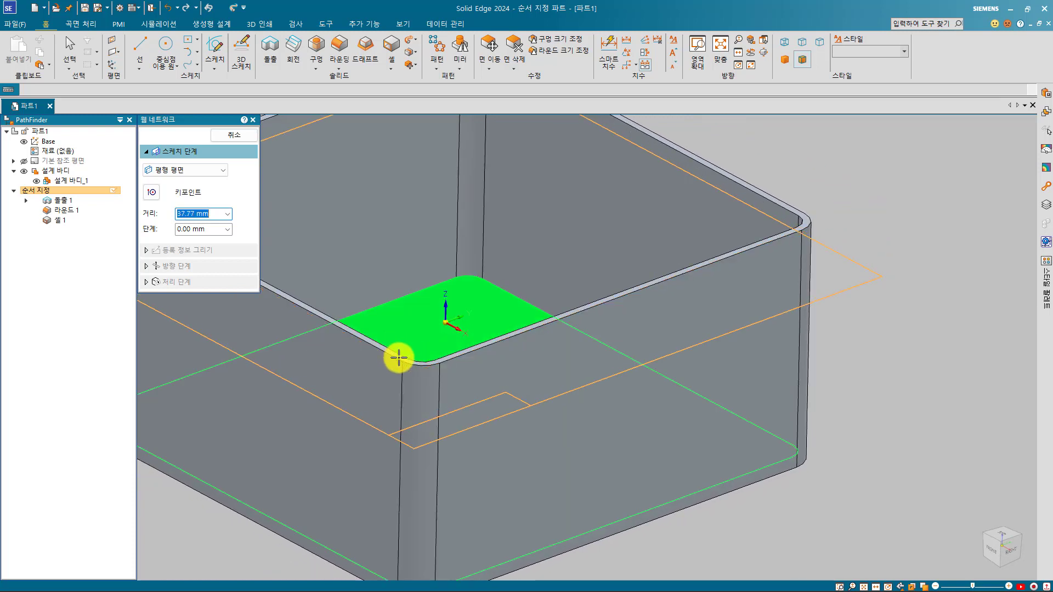
{"action": "key", "text": "Tab"}
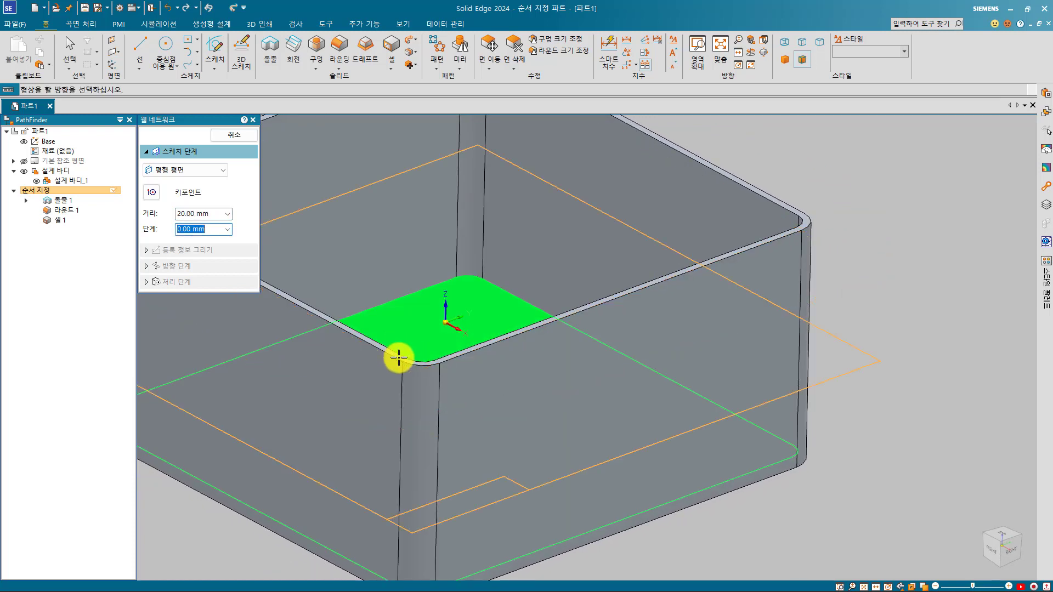
{"action": "left_click", "coordinate": [398, 358]}
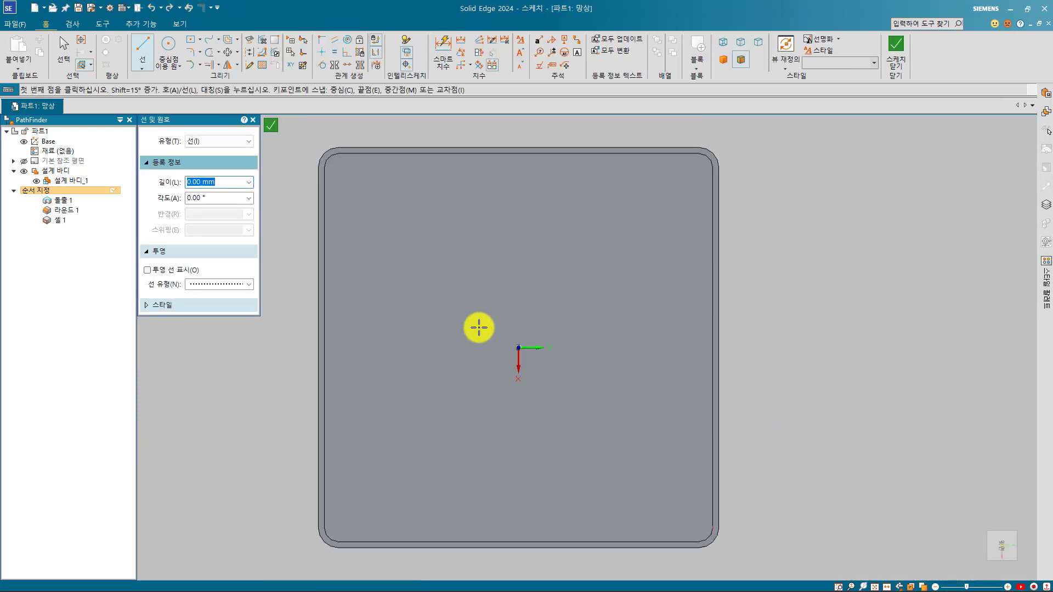
Step: Sketch a circle centred on the origin, leaving a gap between it and the box's inner walls
{"action": "left_click", "coordinate": [168, 47]}
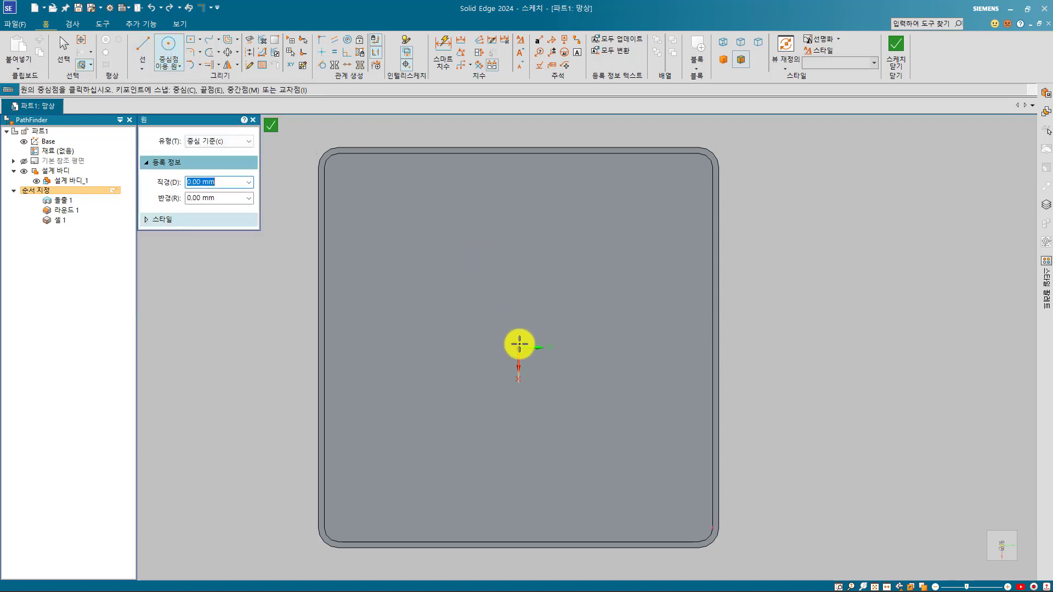
{"action": "left_click", "coordinate": [518, 344]}
{"action": "left_click", "coordinate": [583, 425]}
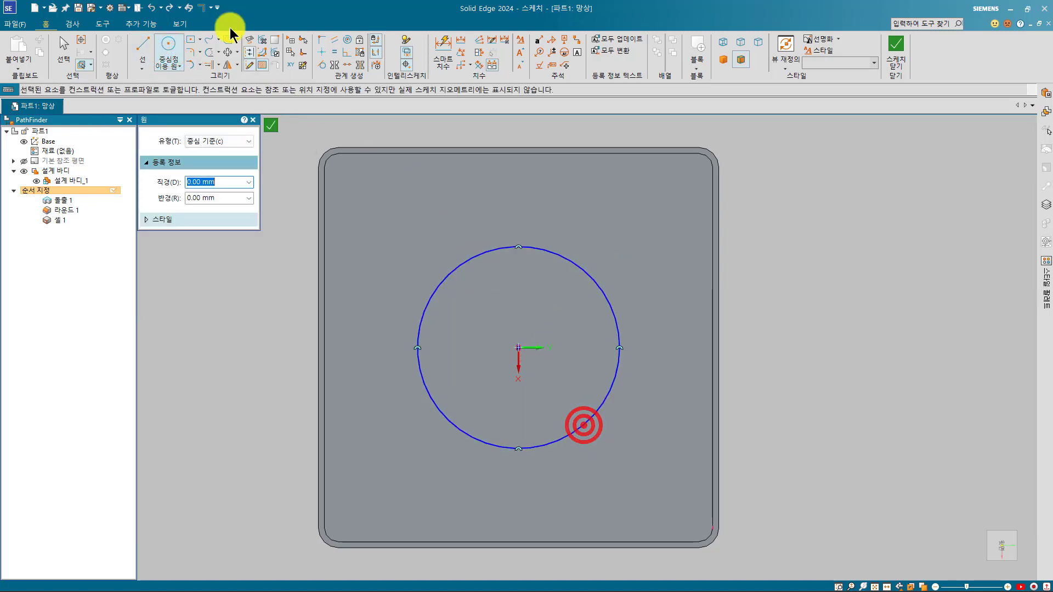
Step: Draw four straight lines from the circle's quadrant points perpendicular to the four inner walls
{"action": "left_click", "coordinate": [141, 45]}
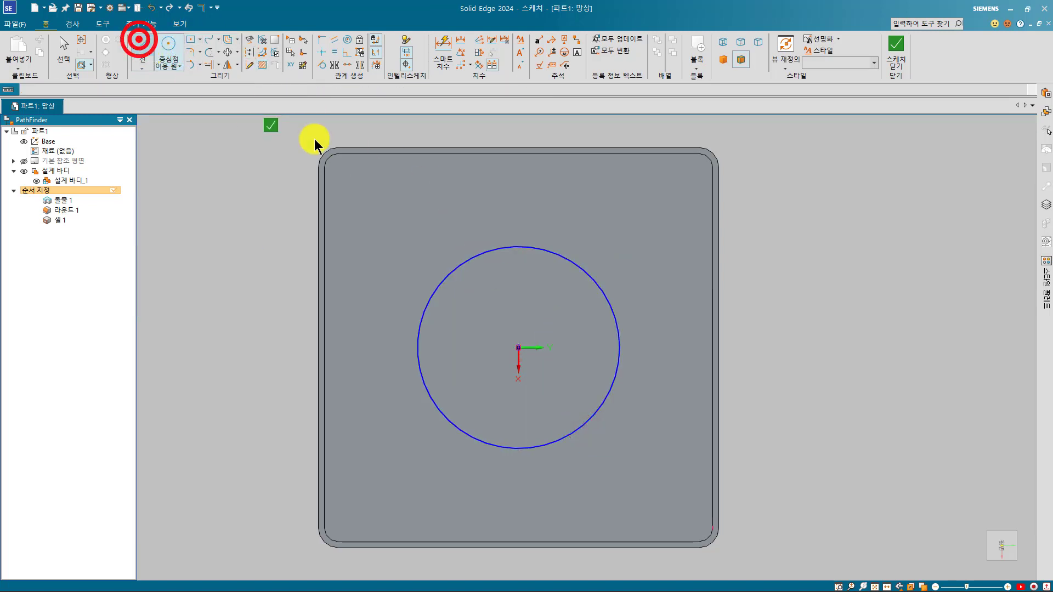
{"action": "left_click", "coordinate": [617, 348]}
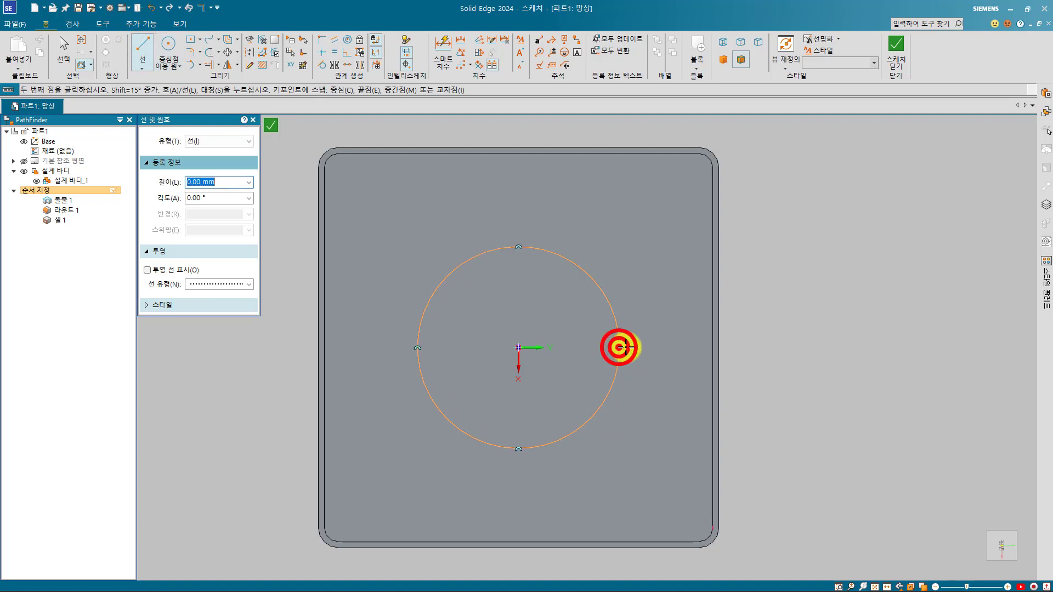
{"action": "left_click", "coordinate": [711, 347]}
{"action": "right_click", "coordinate": [607, 282]}
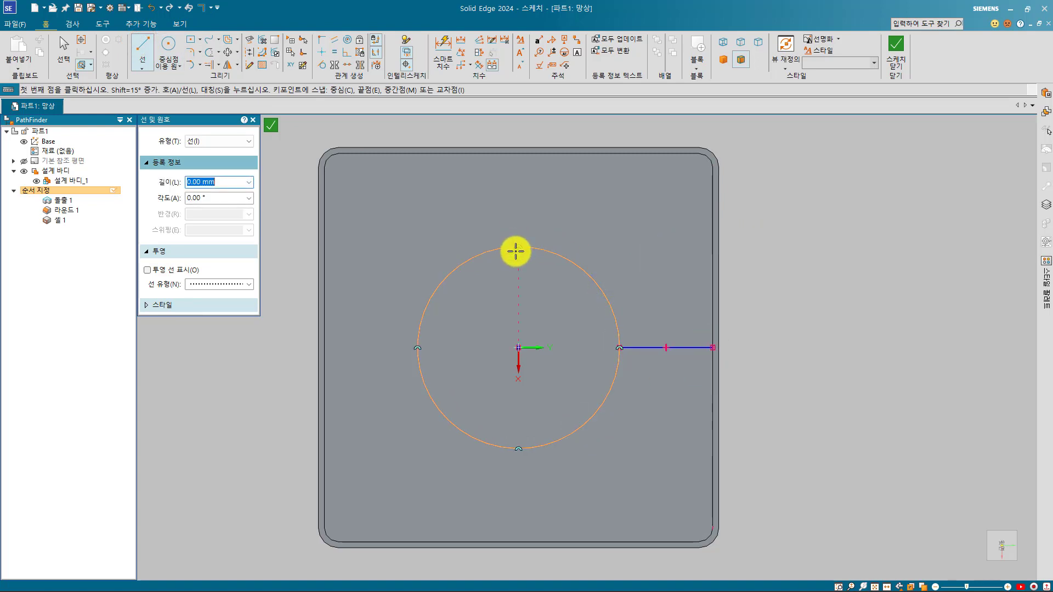
{"action": "left_click", "coordinate": [519, 246]}
{"action": "left_click", "coordinate": [519, 154]}
{"action": "right_click", "coordinate": [414, 278]}
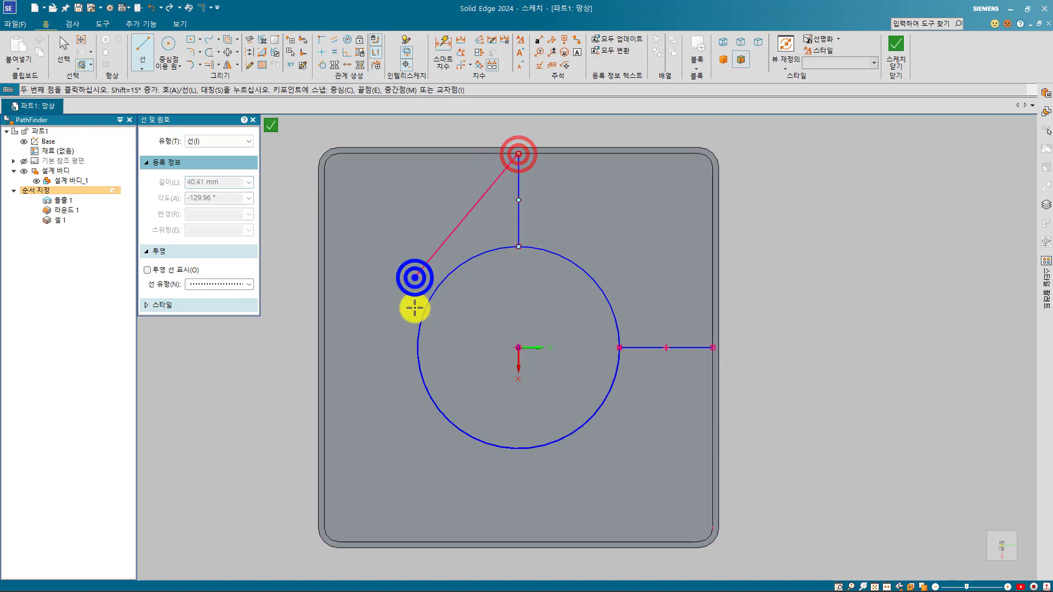
{"action": "left_click", "coordinate": [418, 348]}
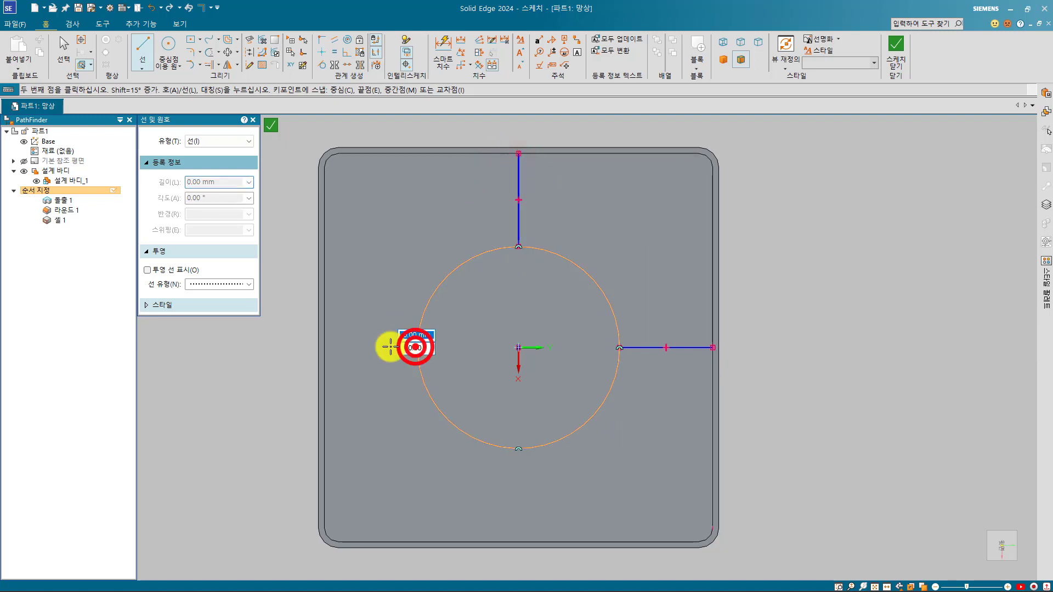
{"action": "left_click", "coordinate": [323, 349]}
{"action": "right_click", "coordinate": [567, 466]}
{"action": "left_click", "coordinate": [520, 449]}
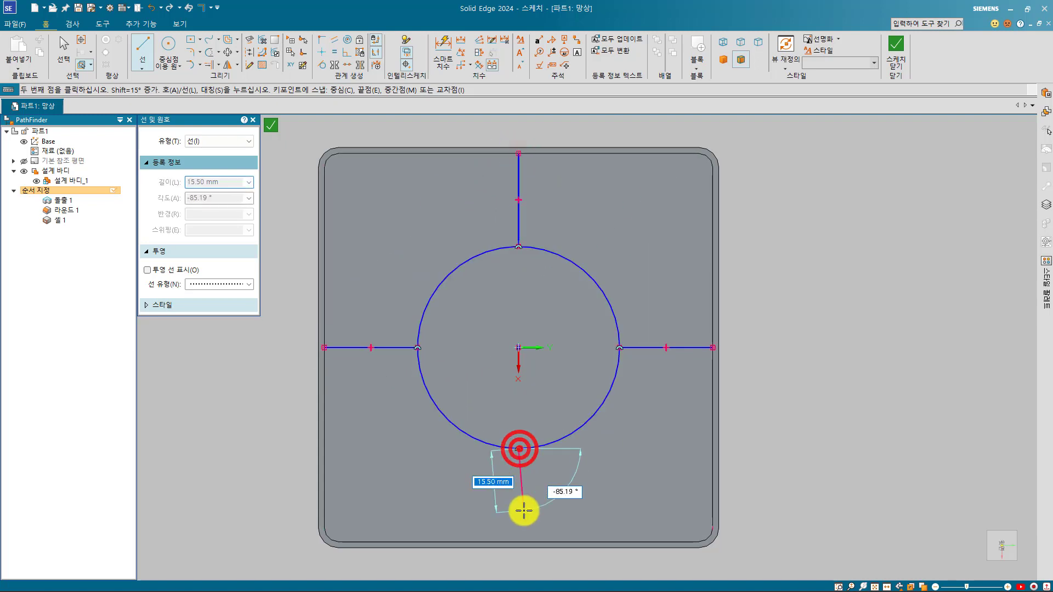
{"action": "left_click", "coordinate": [518, 542]}
{"action": "right_click", "coordinate": [598, 471]}
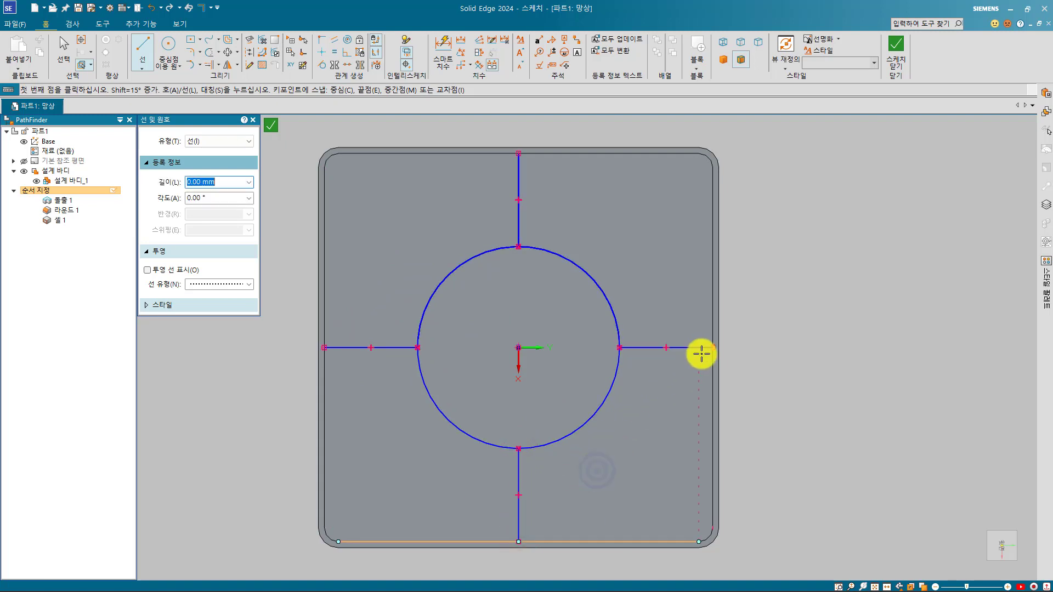
Step: Close the sketch and finish the web network 3 mm thick toward the floor, with profile extension and extend-to-next
{"action": "left_click", "coordinate": [899, 47]}
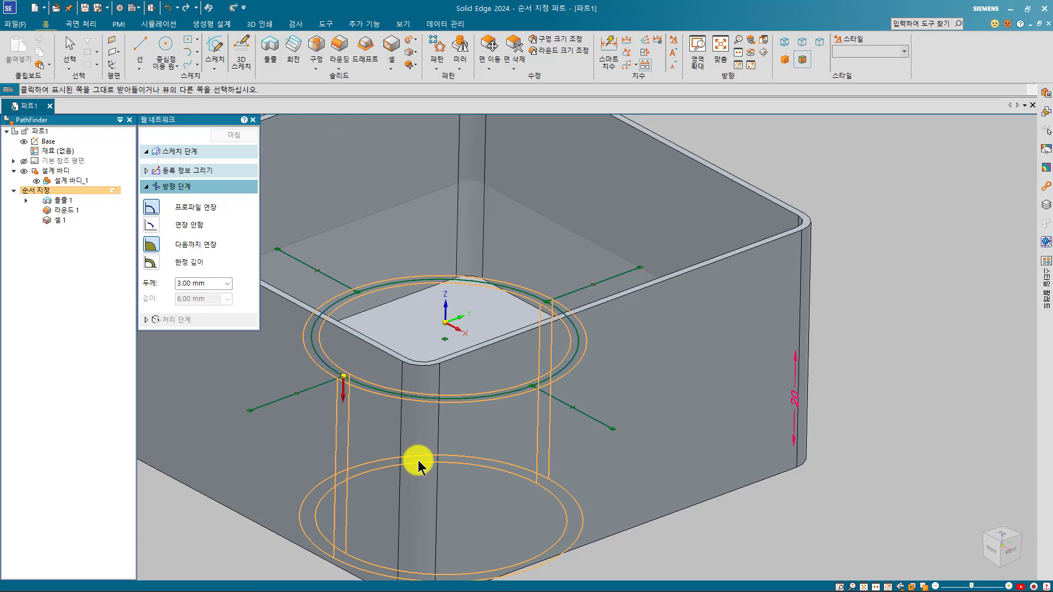
{"action": "left_click", "coordinate": [418, 464]}
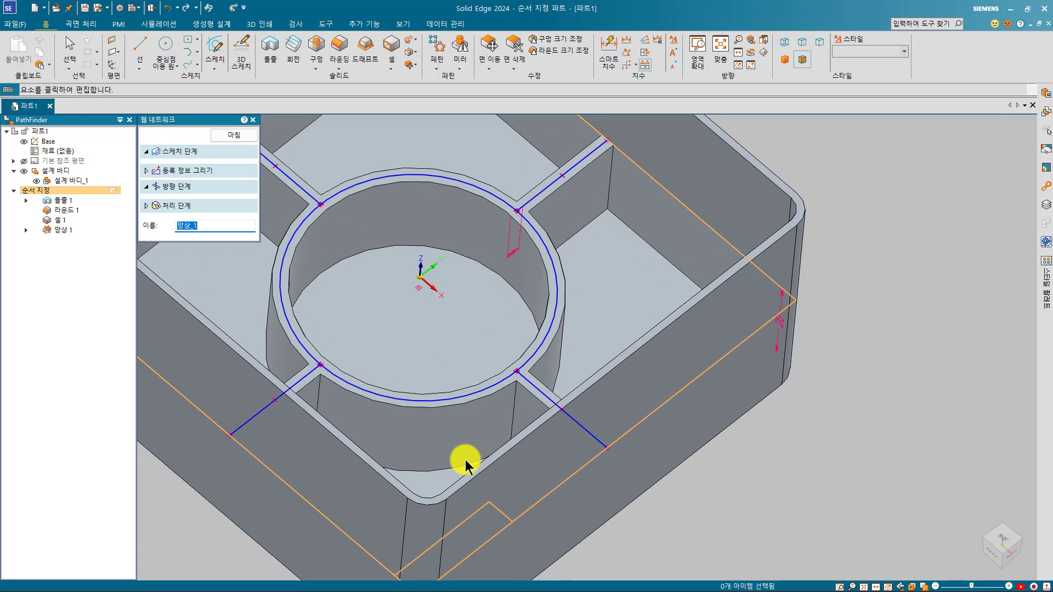
{"action": "key", "text": "Return"}
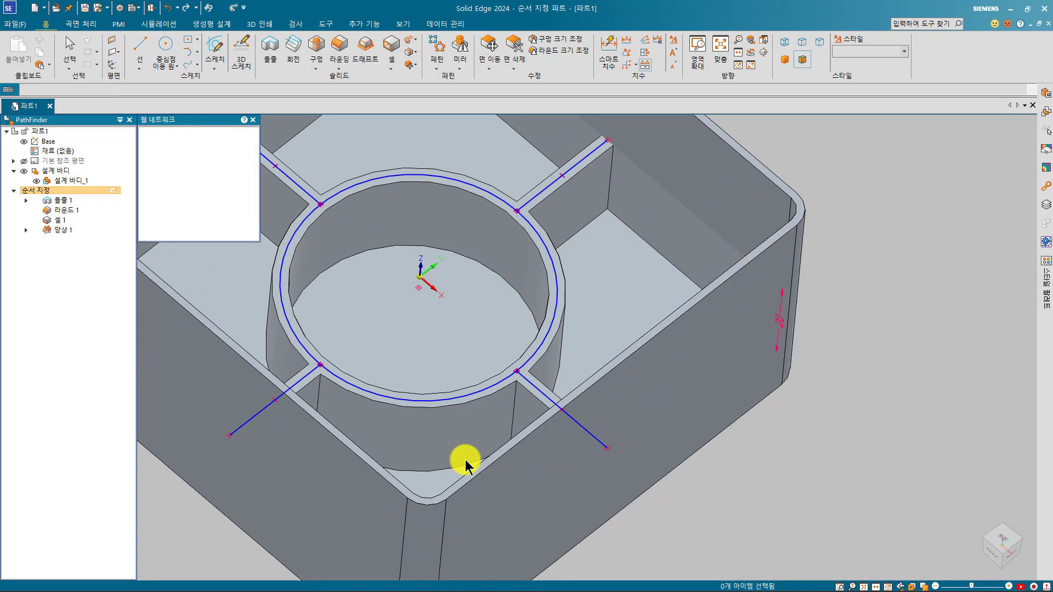
Step: Start a lip feature and accept the outer edge chain around the box's open rim
{"action": "left_click", "coordinate": [392, 68]}
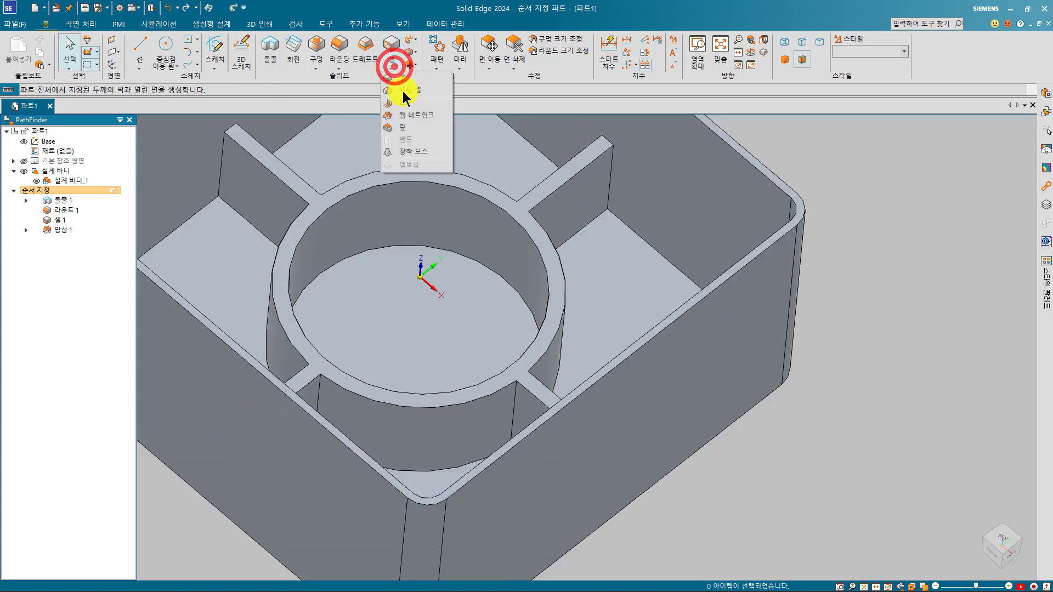
{"action": "left_click", "coordinate": [413, 130]}
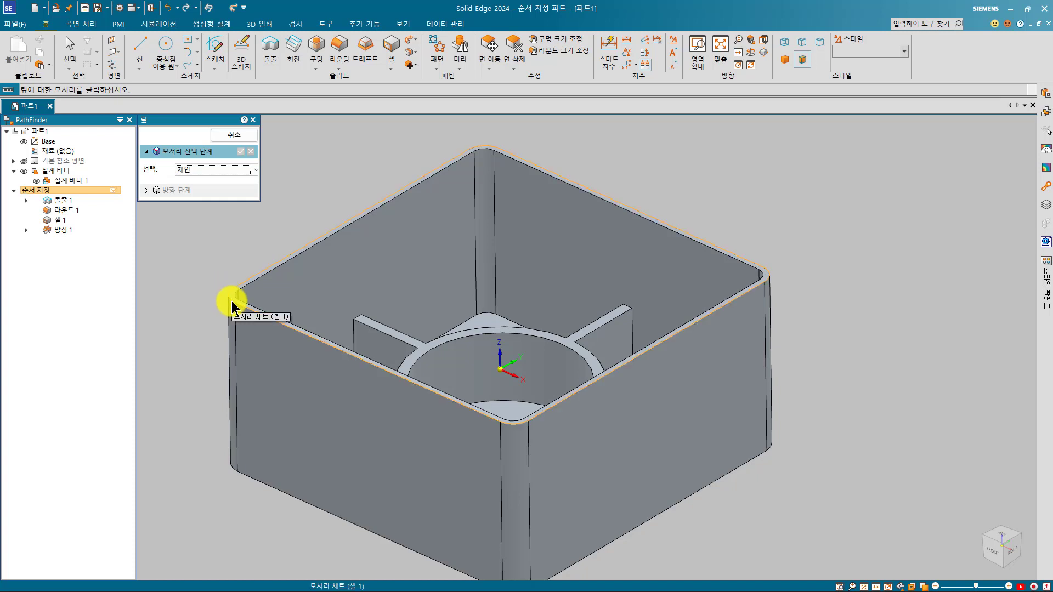
{"action": "left_click", "coordinate": [232, 305]}
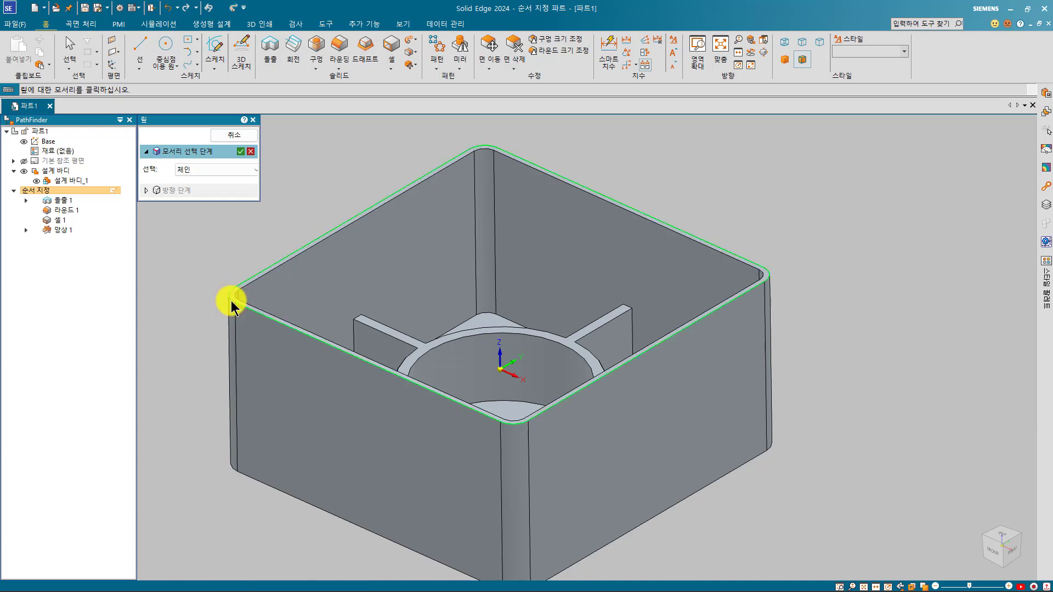
{"action": "right_click", "coordinate": [221, 272]}
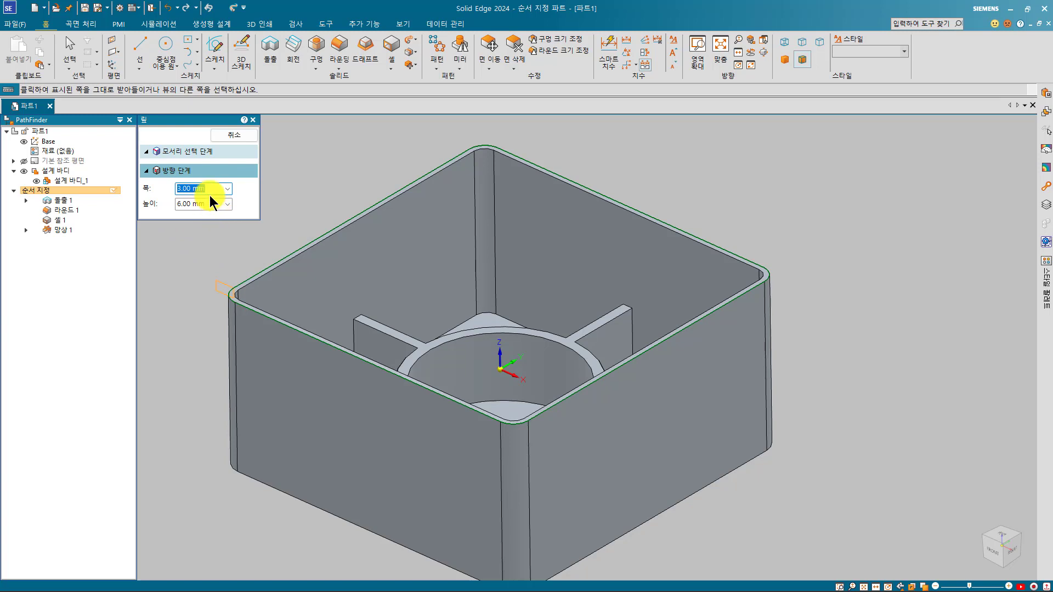
Step: Set the lip's width and height to 0.5 mm and direct it into the wall at the outer rim edge
{"action": "type", "text": "0.5"}
{"action": "key", "text": "Return"}
{"action": "scroll", "coordinate": [254, 291], "scroll_direction": "up", "scroll_amount": 5}
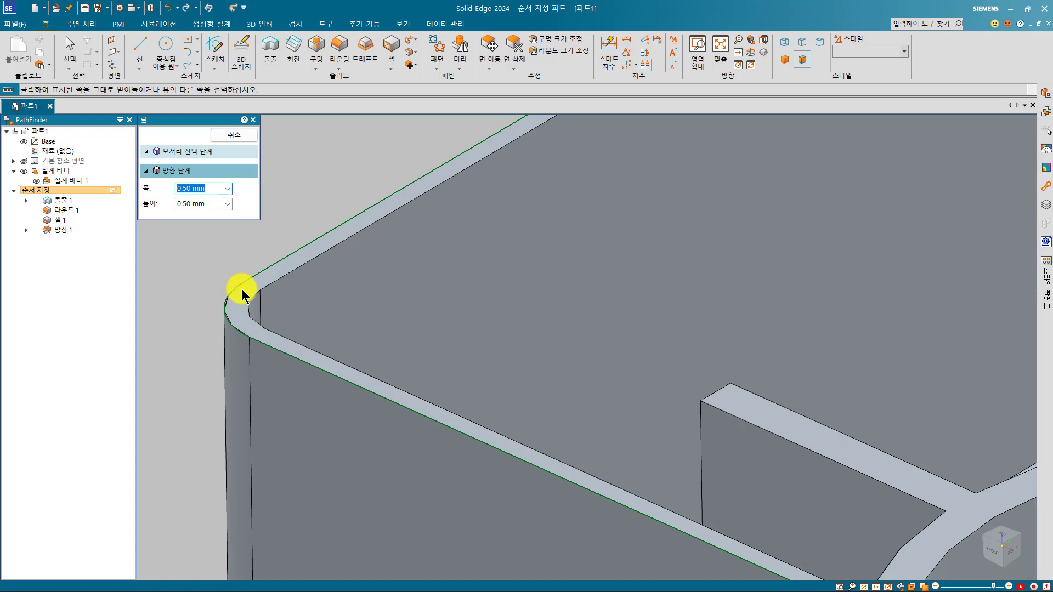
{"action": "middle_click_drag", "start_coordinate": [242, 294], "coordinate": [310, 357]}
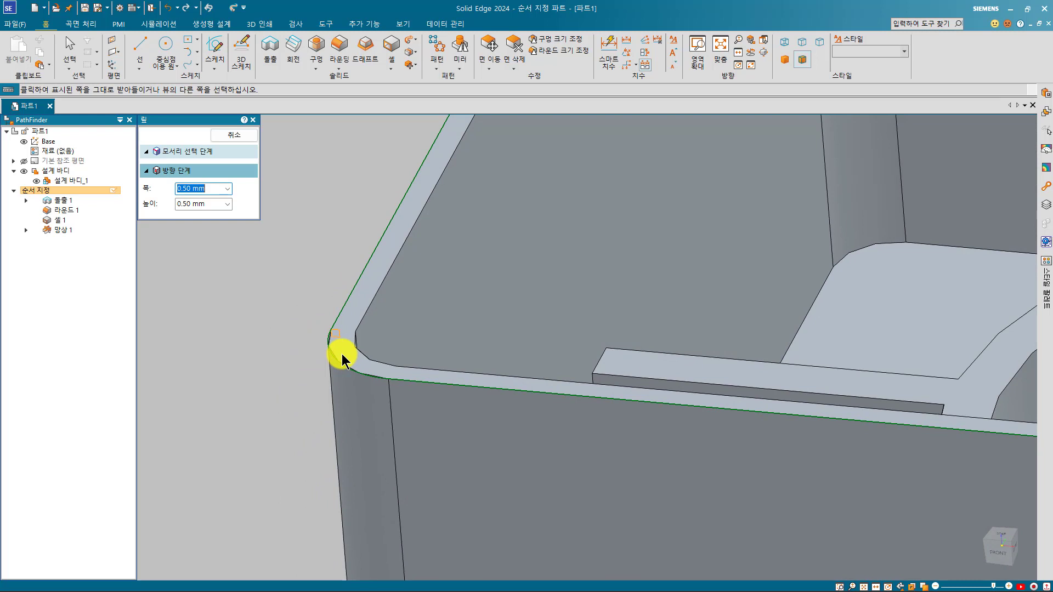
{"action": "left_click", "coordinate": [341, 357]}
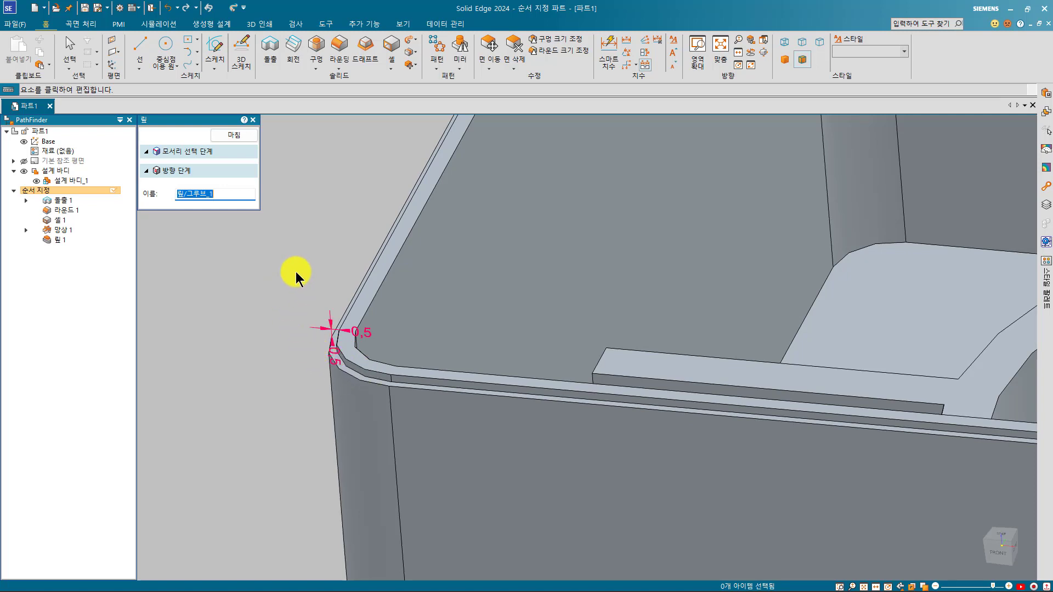
Step: Try redirecting the lip to the outside of the box wall
{"action": "left_click", "coordinate": [227, 172]}
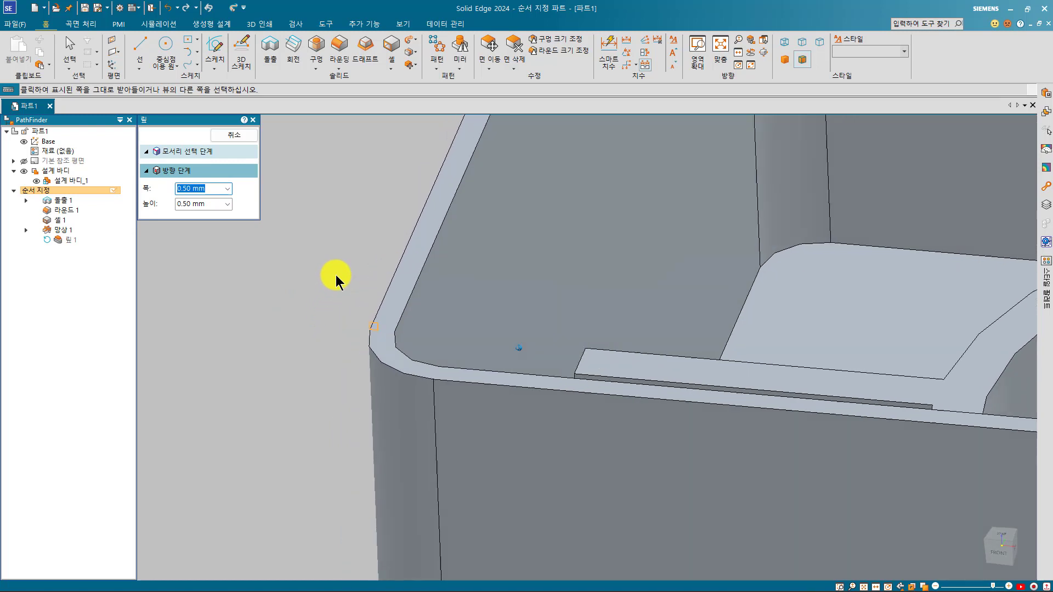
{"action": "left_click", "coordinate": [323, 329]}
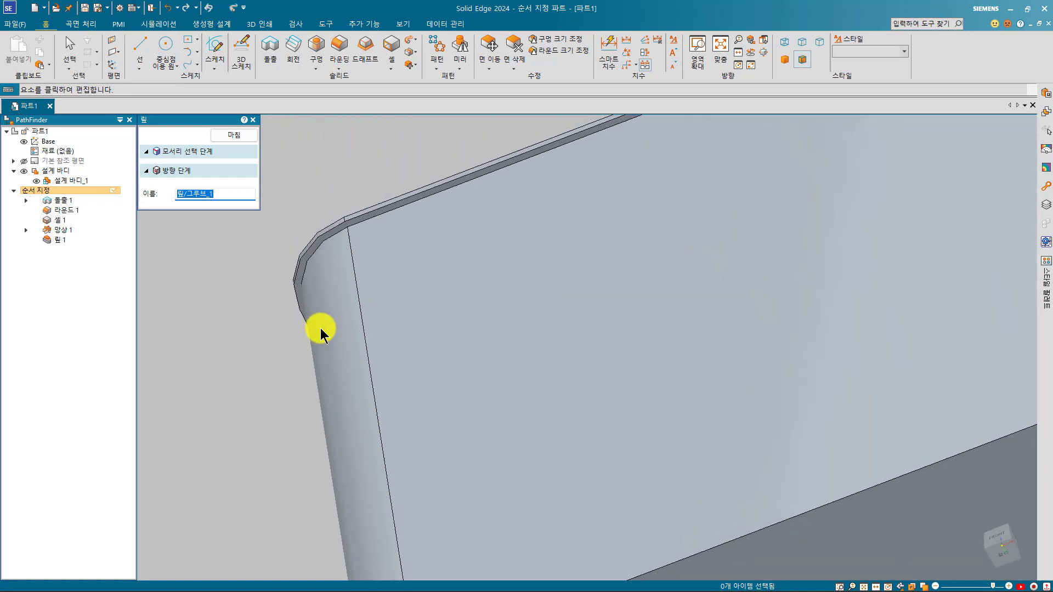
{"action": "key", "text": "ctrl+i"}
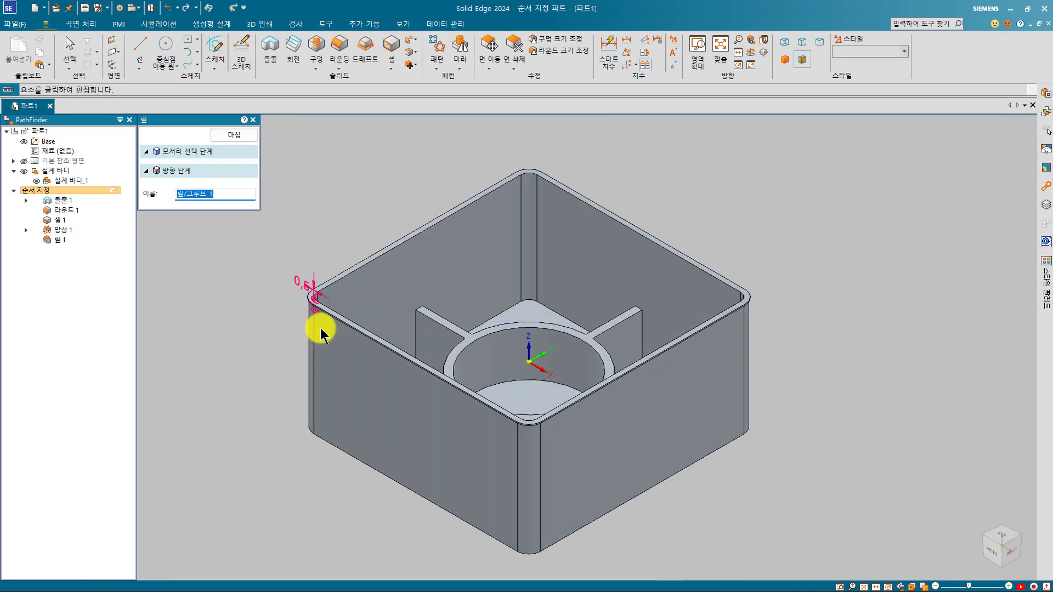
Step: Redirect the lip back into the wall at the rim and finish the feature
{"action": "left_click", "coordinate": [170, 171]}
{"action": "left_click", "coordinate": [313, 299]}
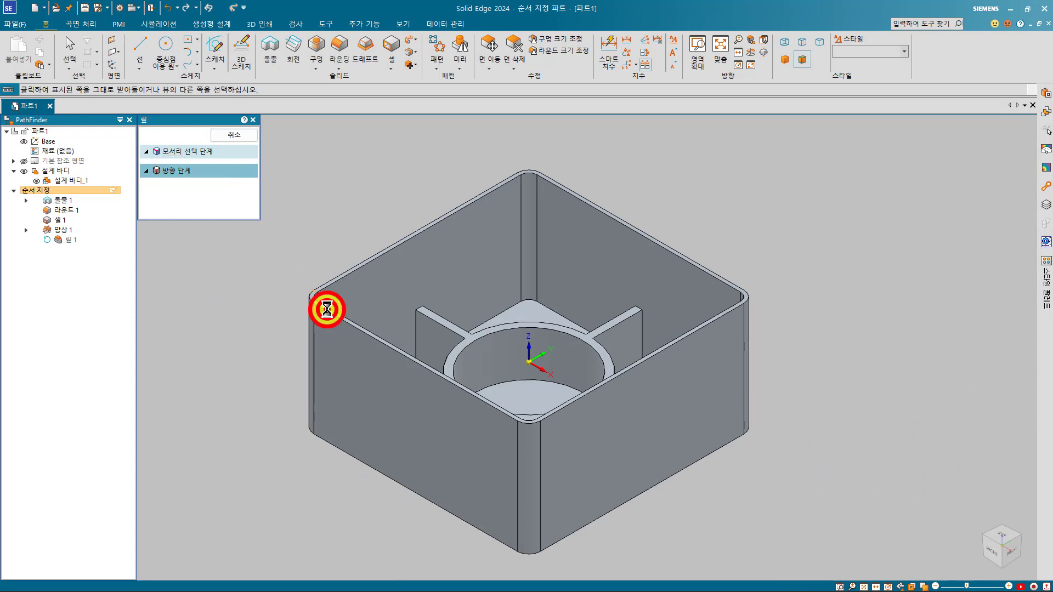
{"action": "right_click", "coordinate": [239, 378]}
{"action": "left_click", "coordinate": [239, 377]}
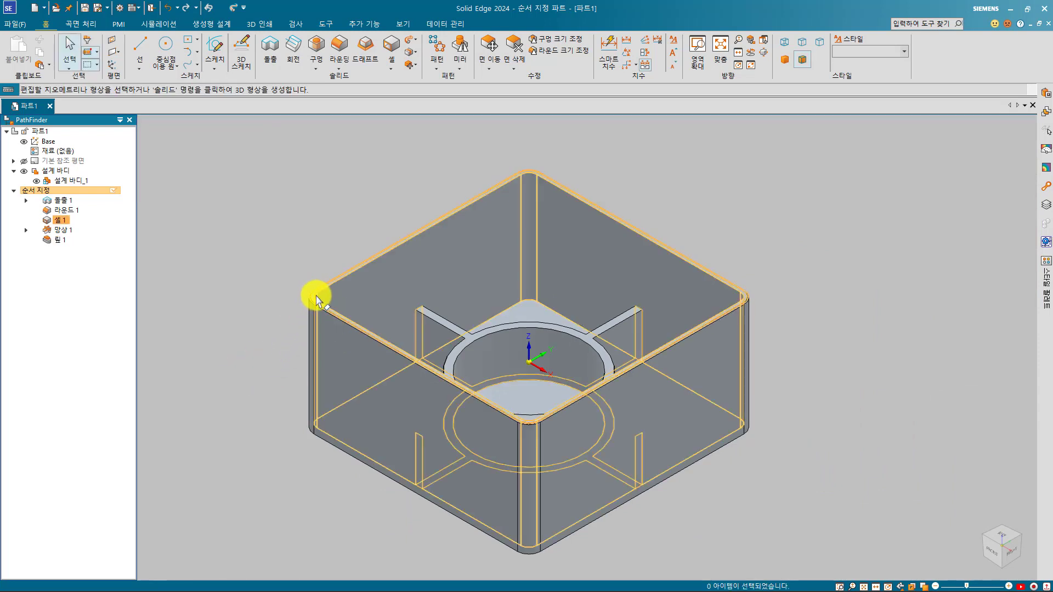
{"action": "left_click", "coordinate": [263, 285]}
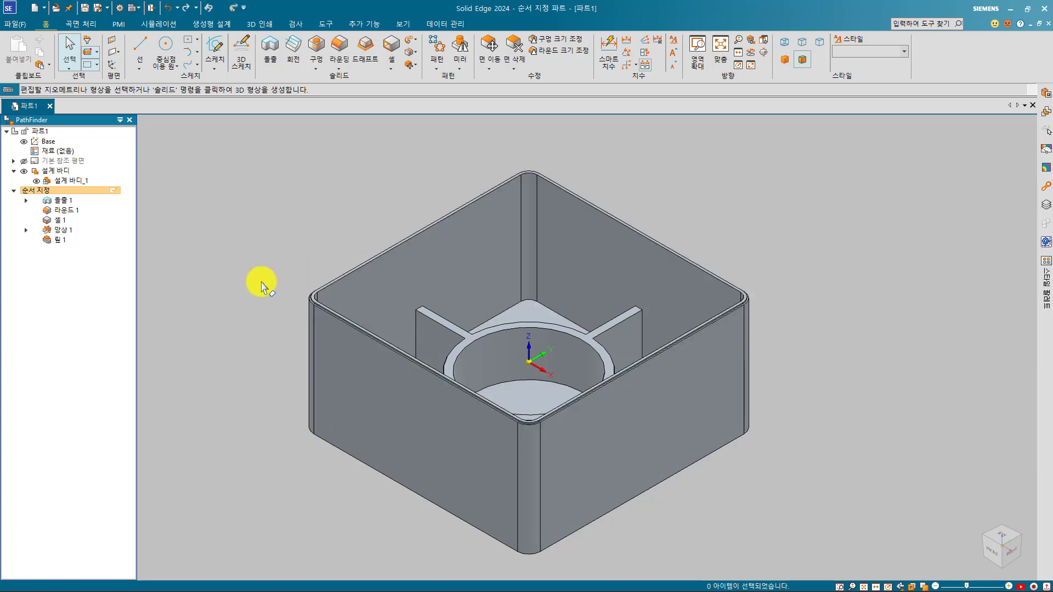